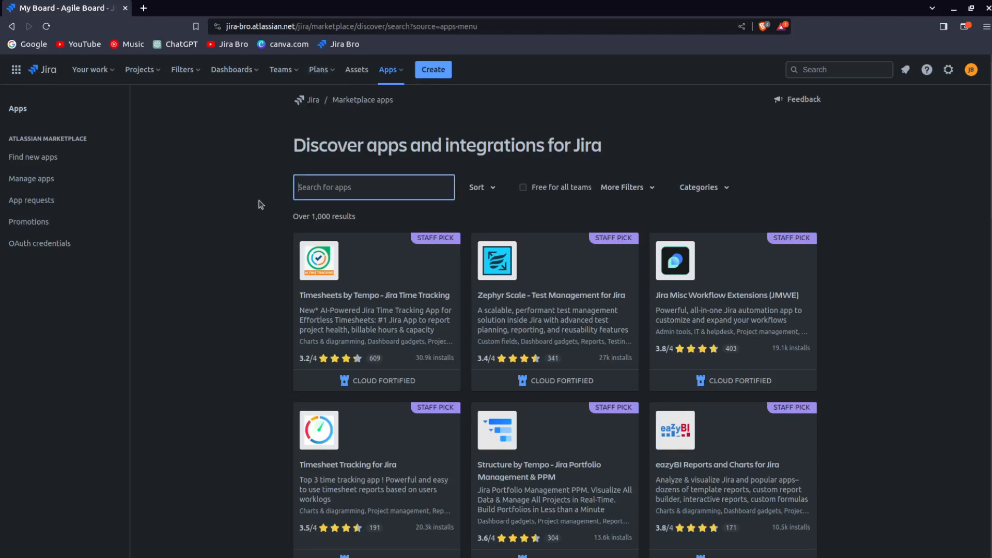
- Open the Application links administration page by searching for application links in the command palette
left_click(231, 221)
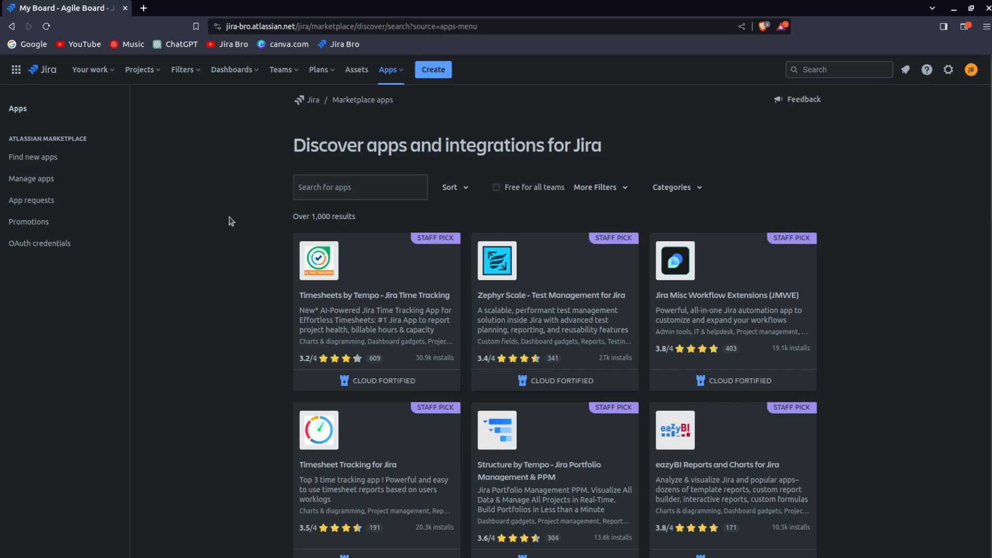
key("period")
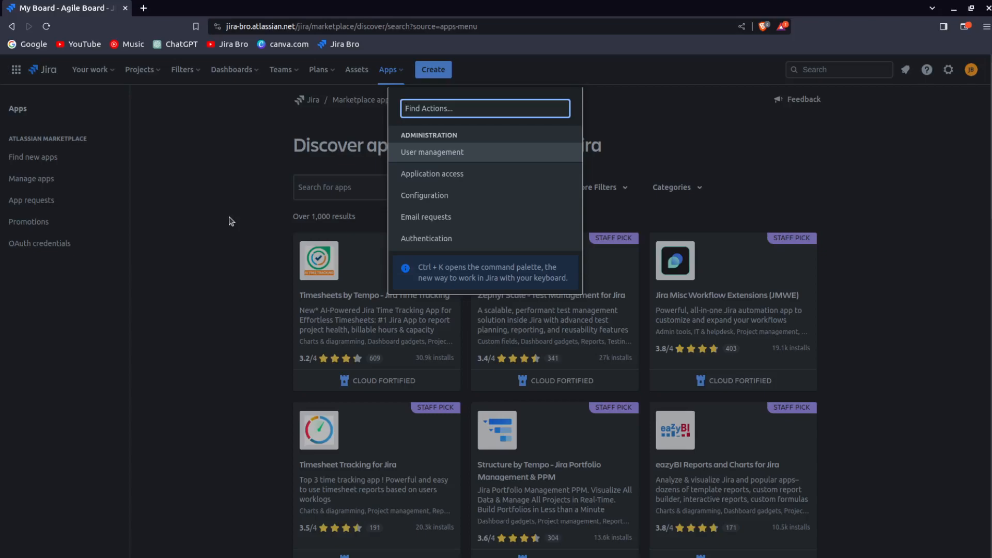
type("aplli")
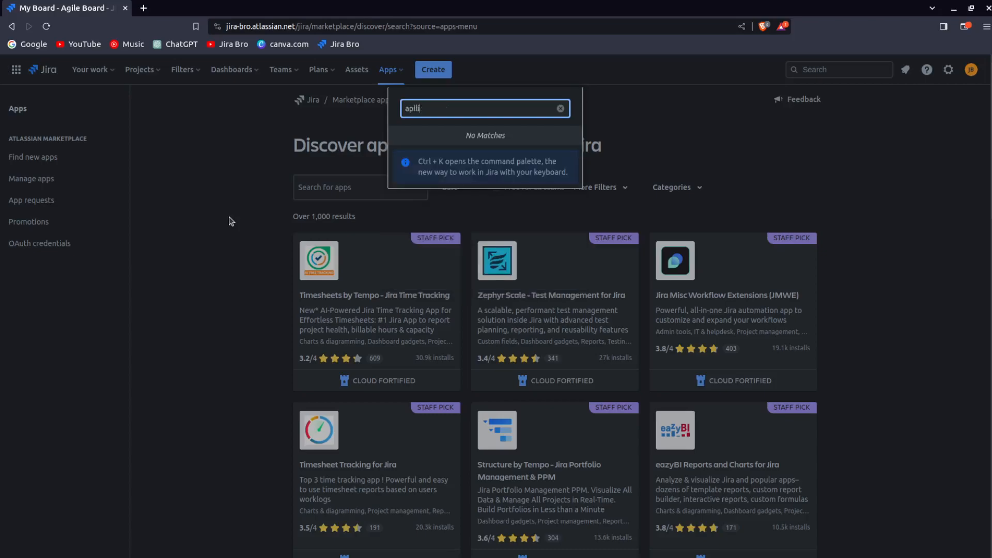
key("BackSpace")
type("plica")
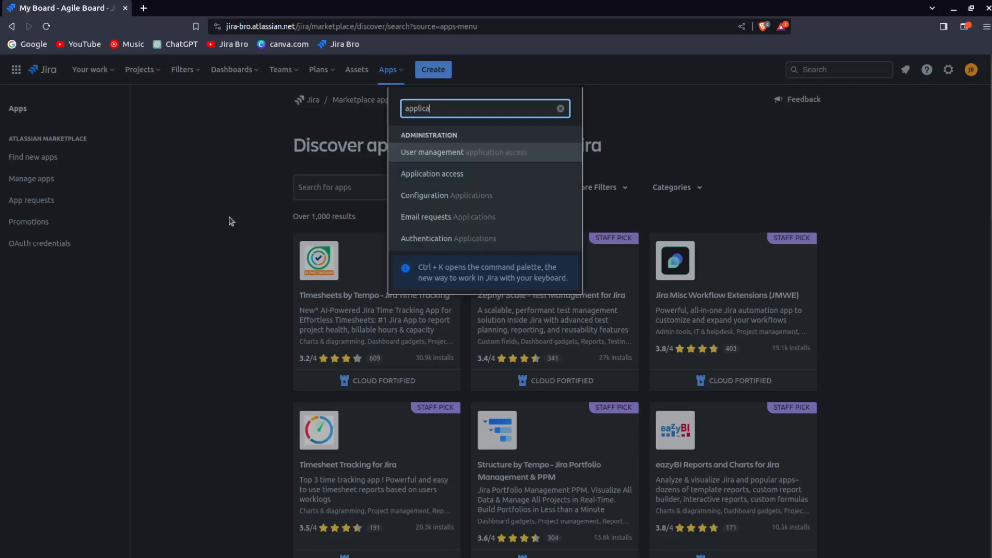
type("tion link")
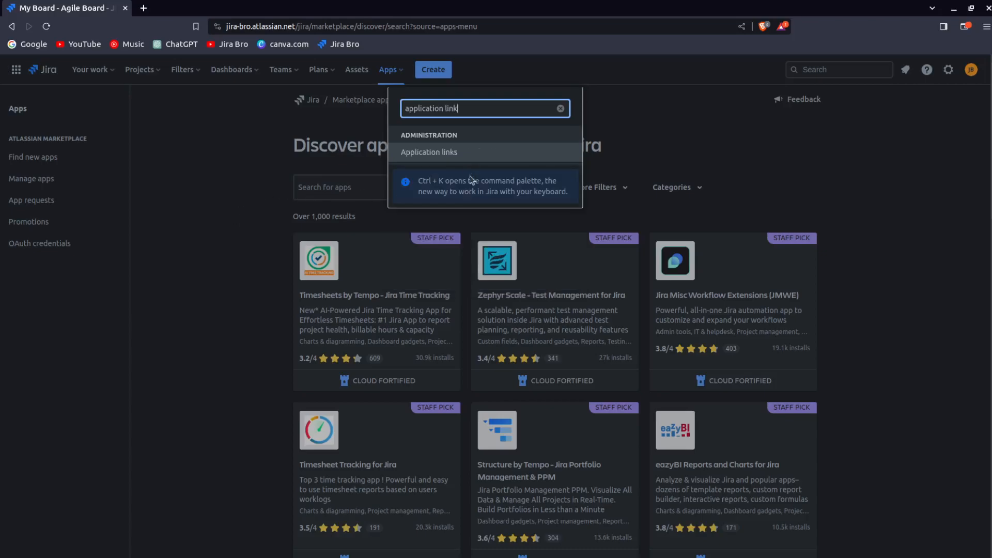
left_click(469, 153)
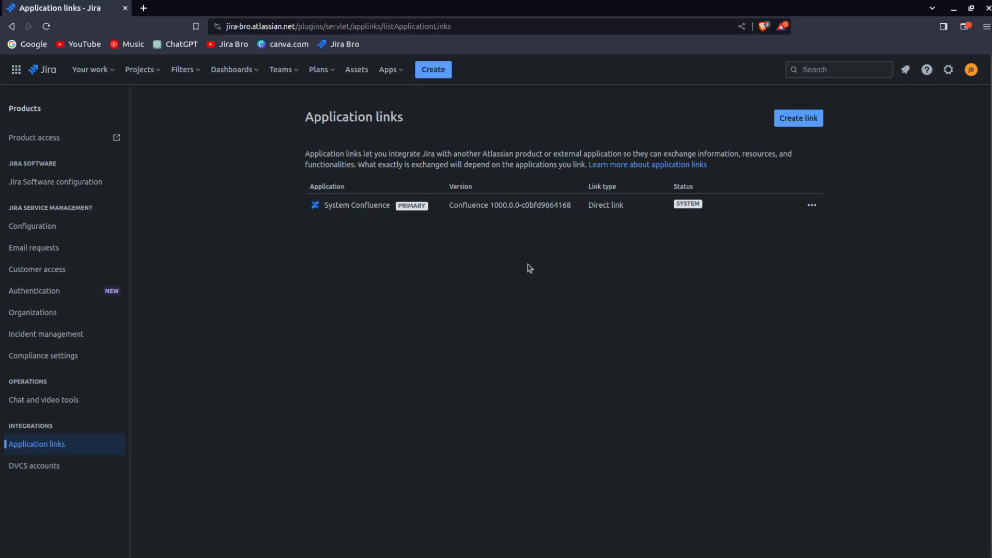
- Examine the existing System Confluence application link entry and its link type
left_click_drag(324, 206, 398, 225)
left_click_drag(587, 206, 626, 209)
left_click(627, 209)
- Search the Marketplace for slack and open the Slack Connector for Jira app
left_click(398, 73)
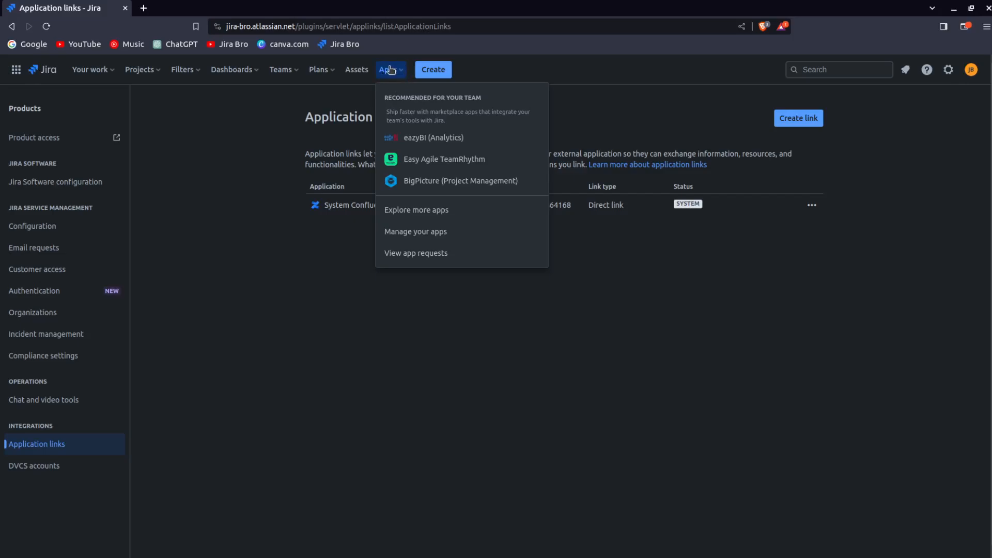
left_click(418, 210)
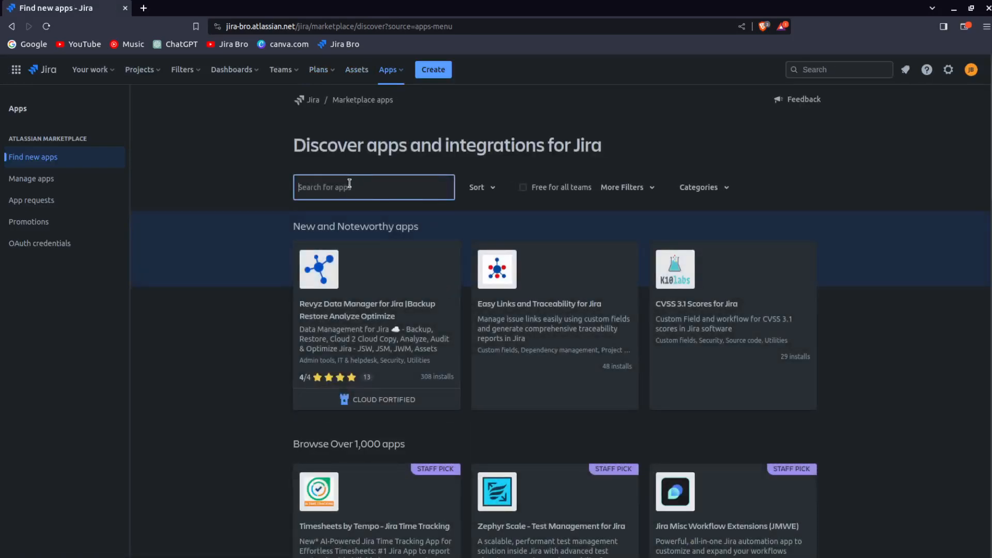
type("slack")
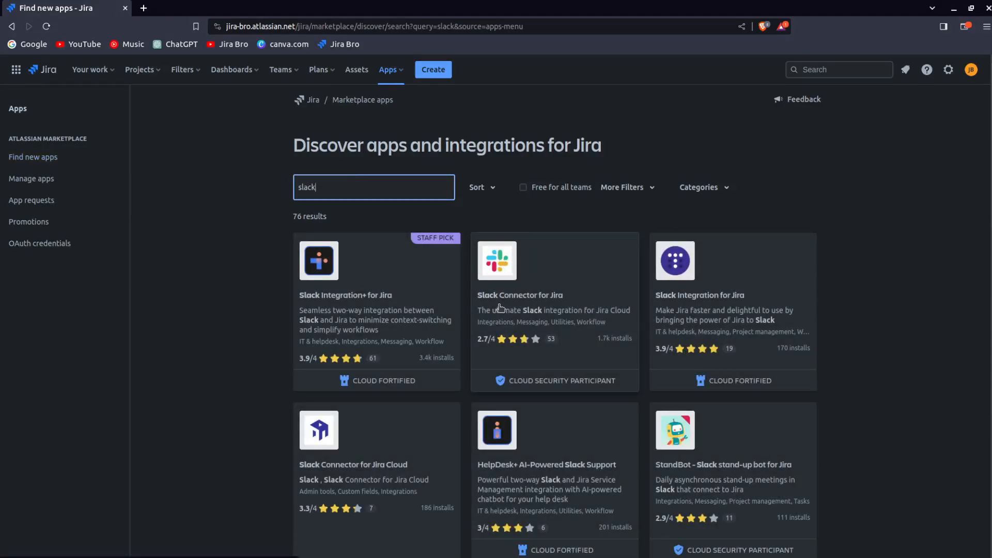
left_click(535, 269)
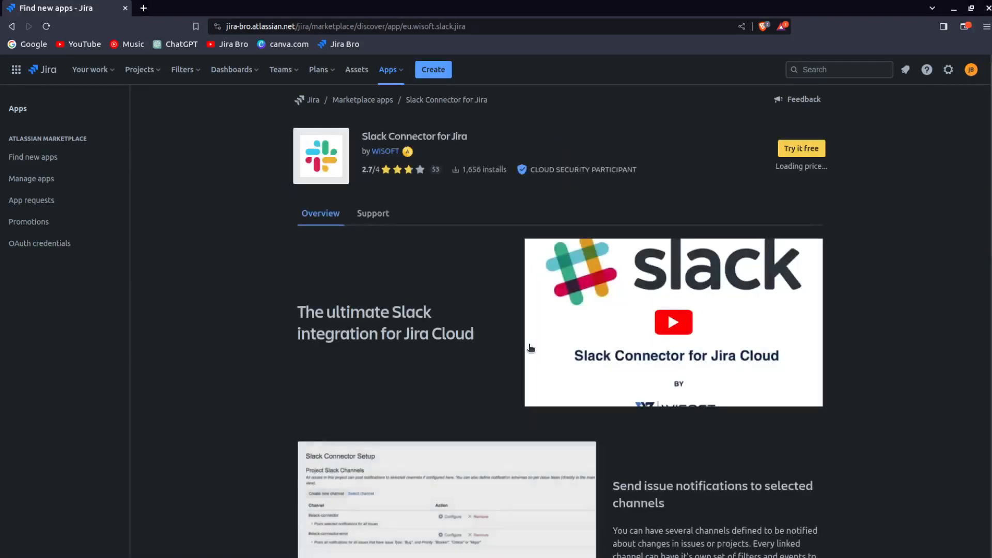
- Start the free trial to install Slack Connector for Jira
mouse_move(742, 161)
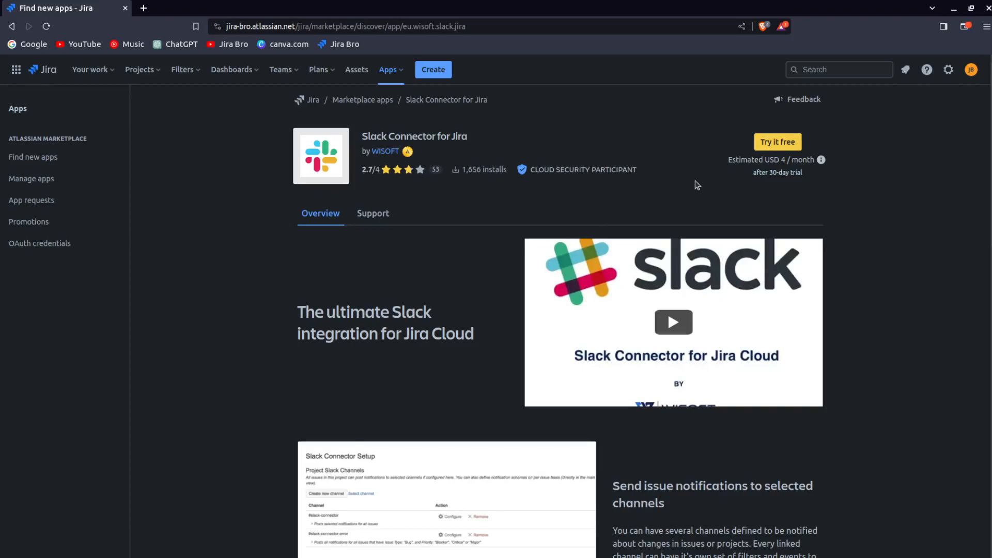
left_click_drag(752, 175, 811, 184)
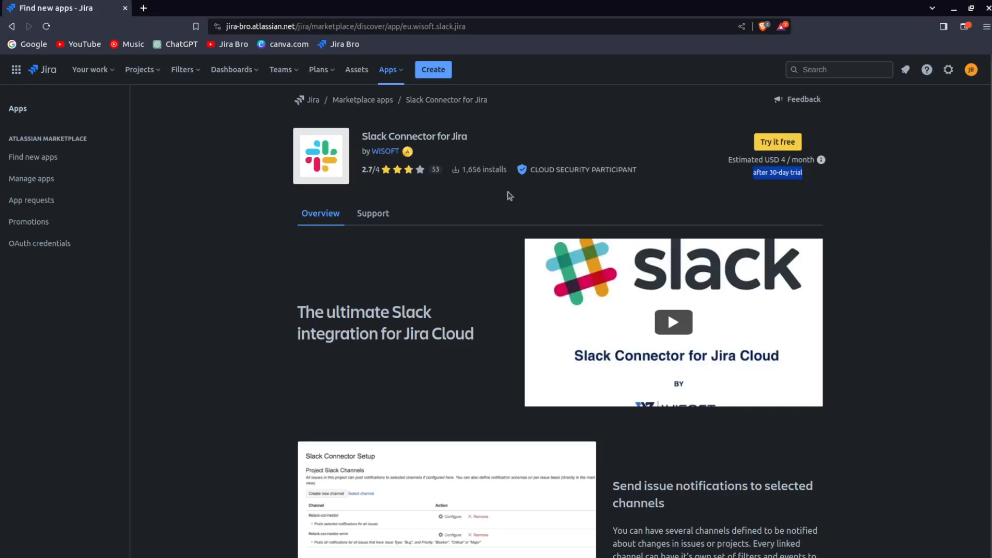
left_click(775, 141)
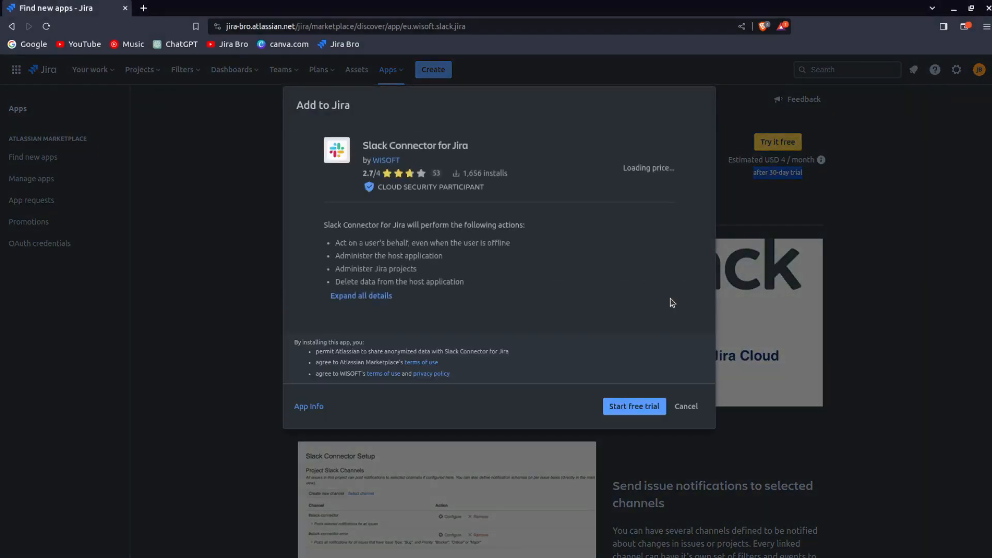
left_click(650, 405)
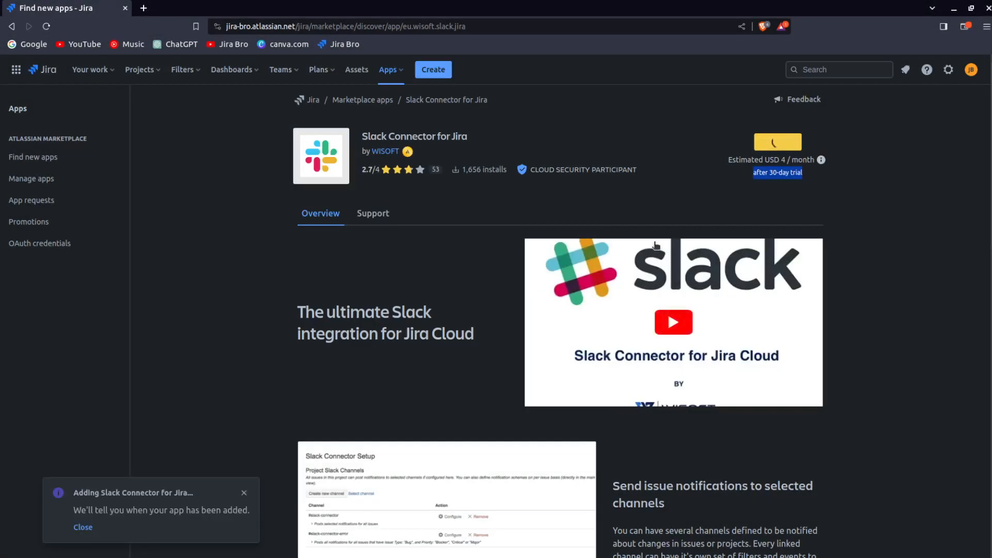
- Open the Slack Connector configuration and try to connect with Slack, reloading the connection page
left_click_drag(73, 492, 195, 495)
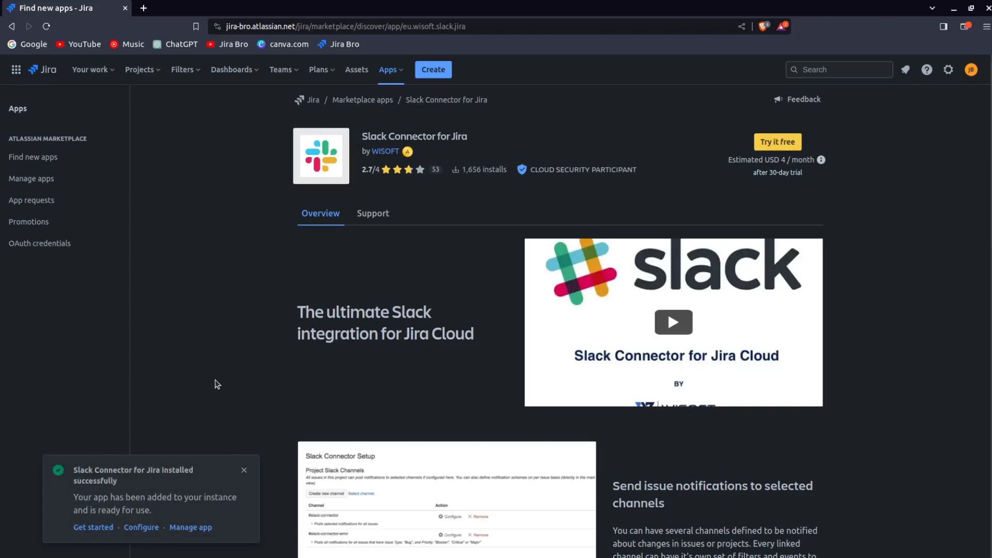
left_click(145, 528)
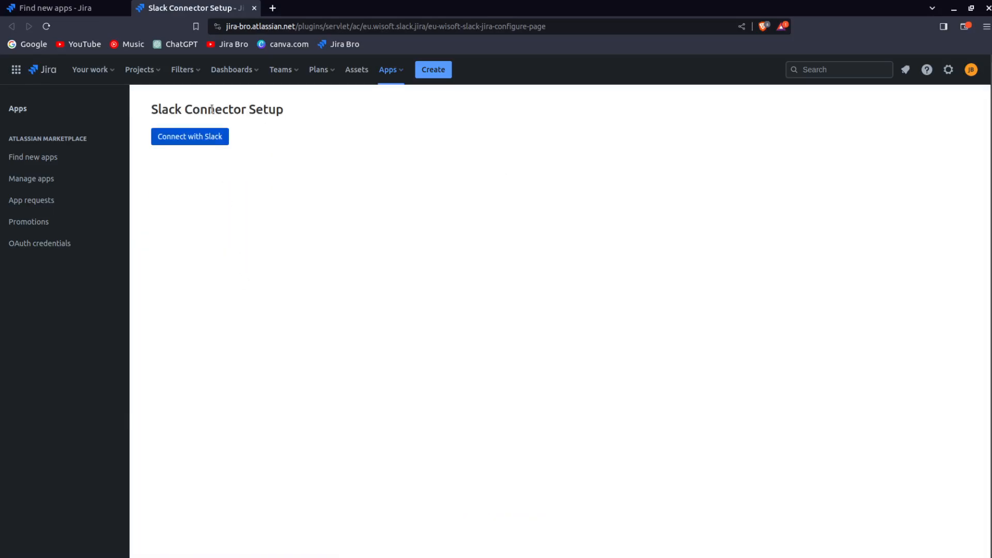
left_click(205, 139)
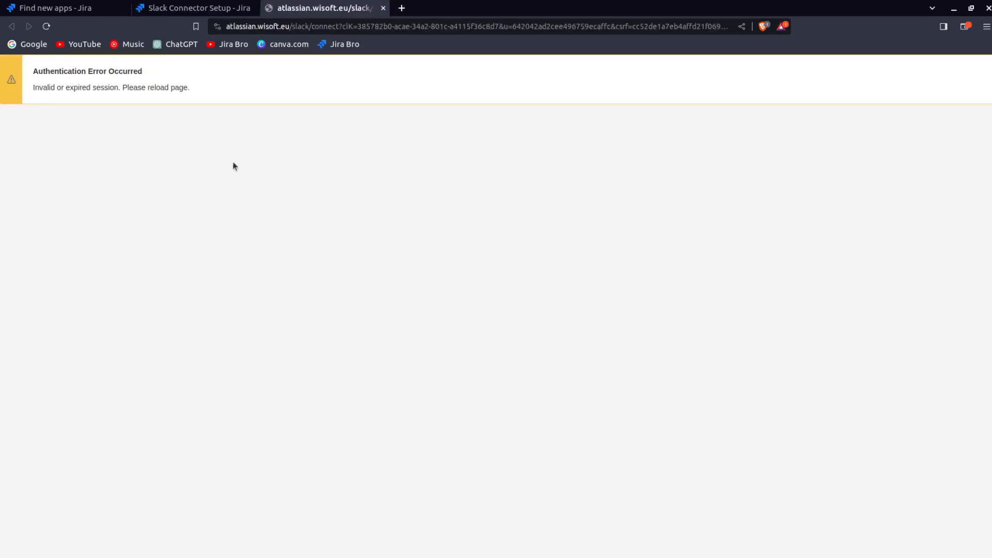
left_click_drag(43, 85, 218, 89)
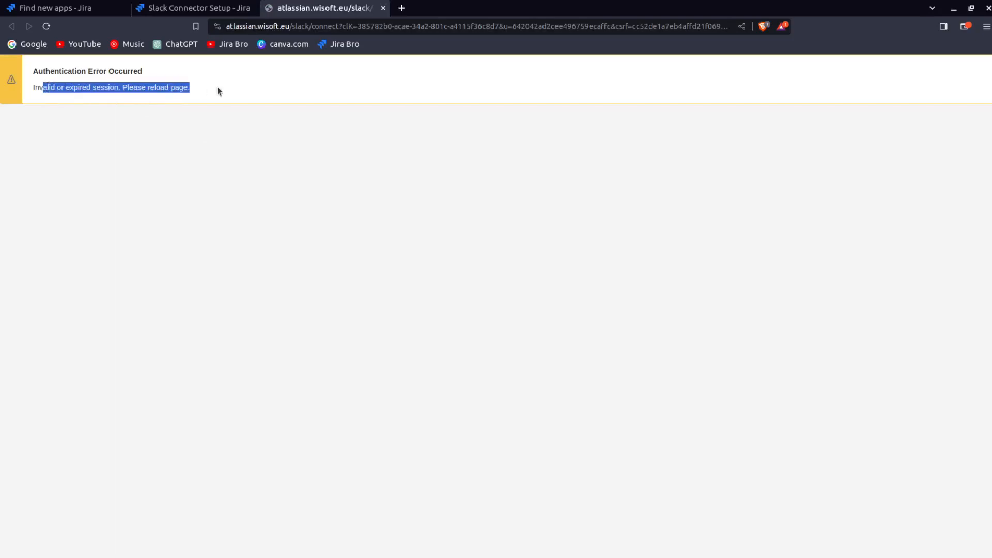
left_click(46, 26)
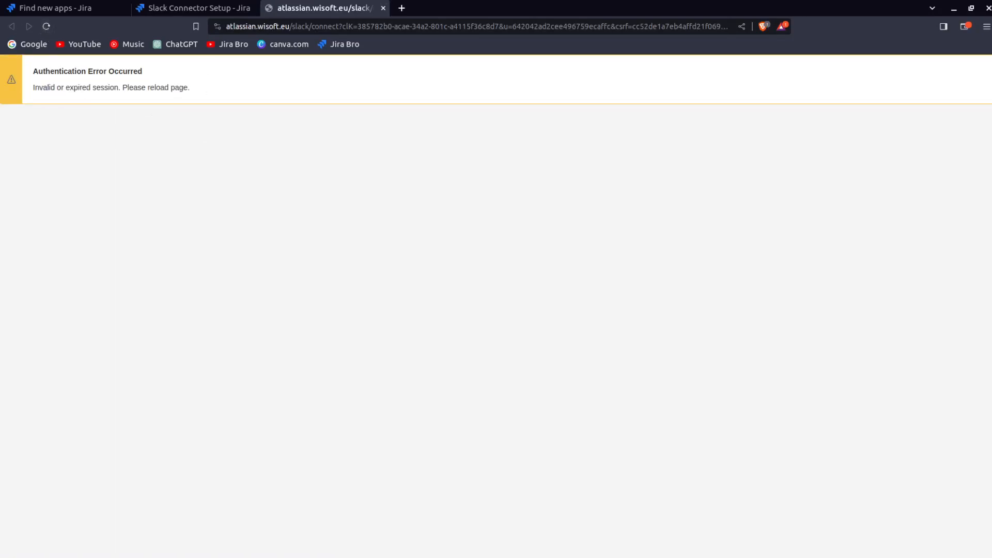
left_click(383, 7)
- Try connecting with Slack again, then close the connection and setup tabs
left_click(265, 137)
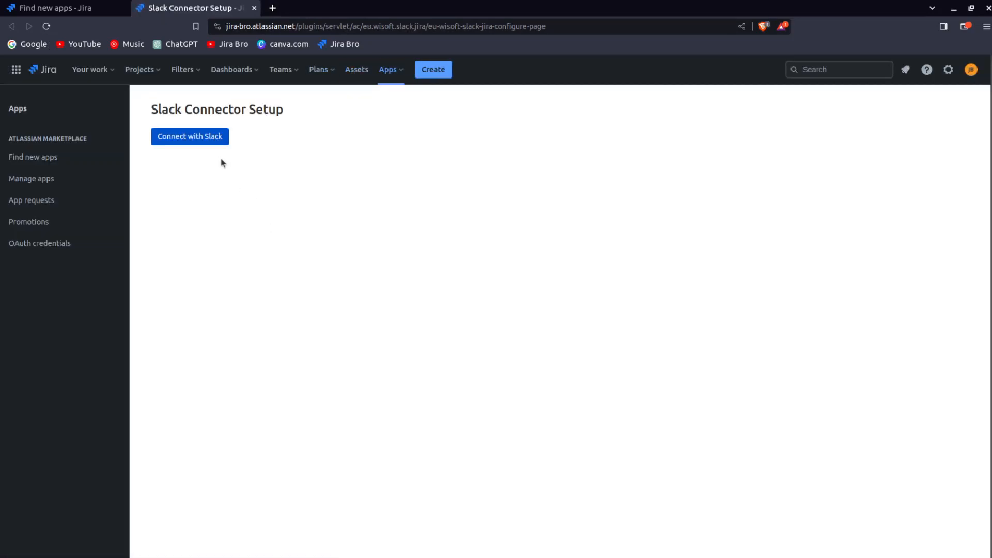
left_click(210, 141)
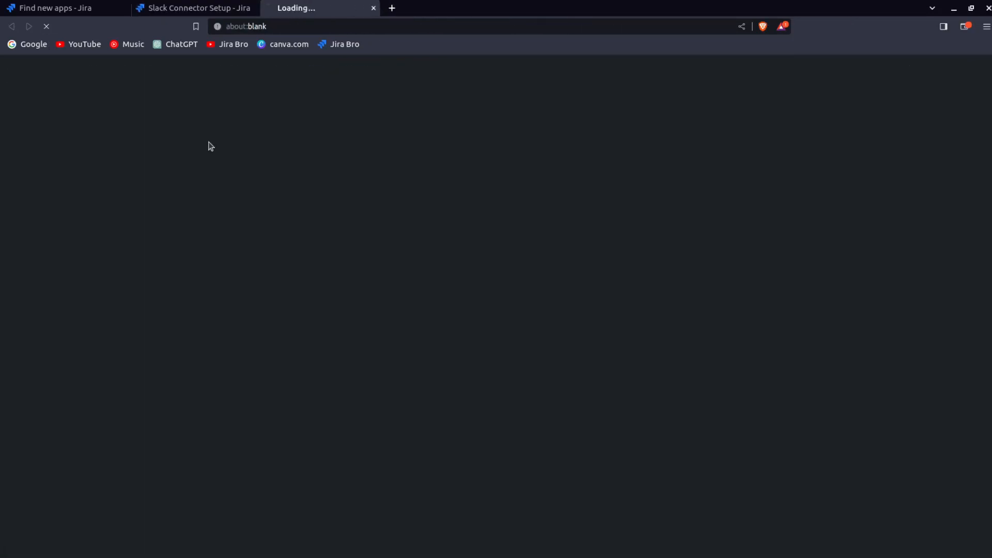
left_click_drag(108, 87, 268, 92)
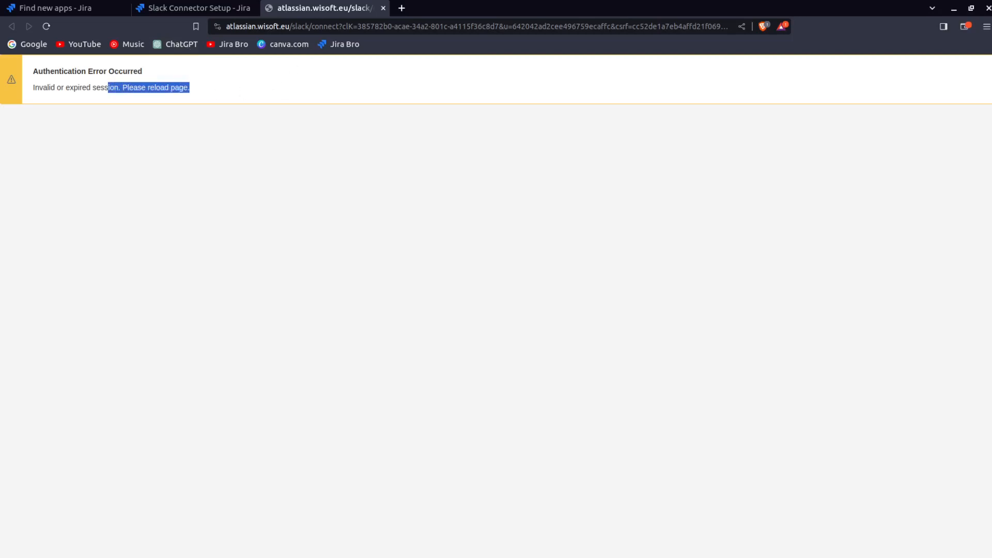
left_click(383, 8)
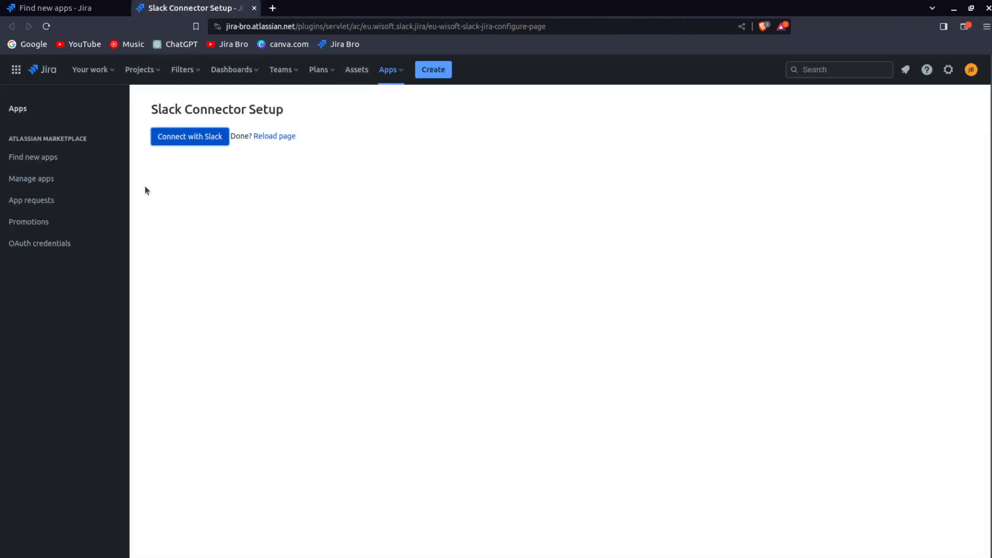
left_click(254, 8)
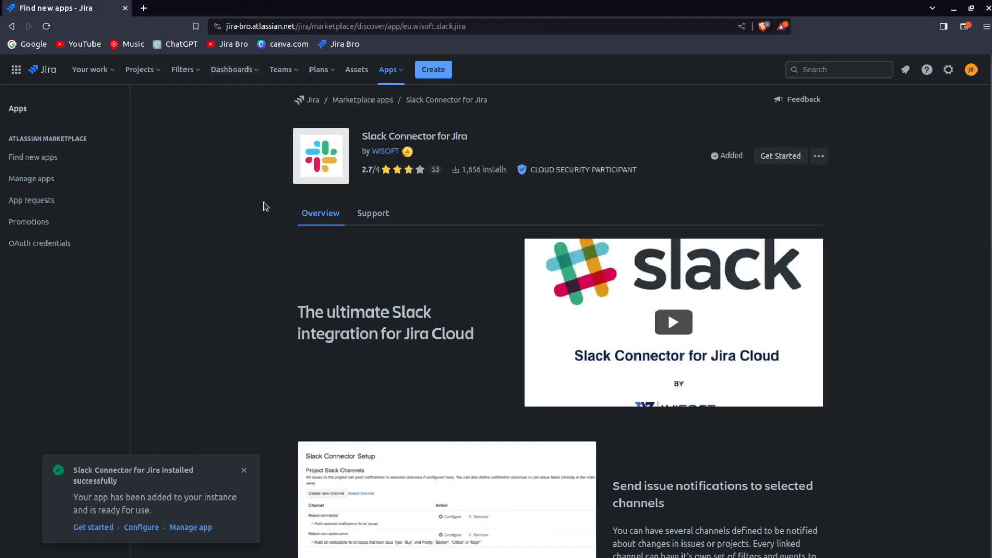
- Open the app's Get started setup page and try connecting with Slack, reloading the connection page
left_click(85, 527)
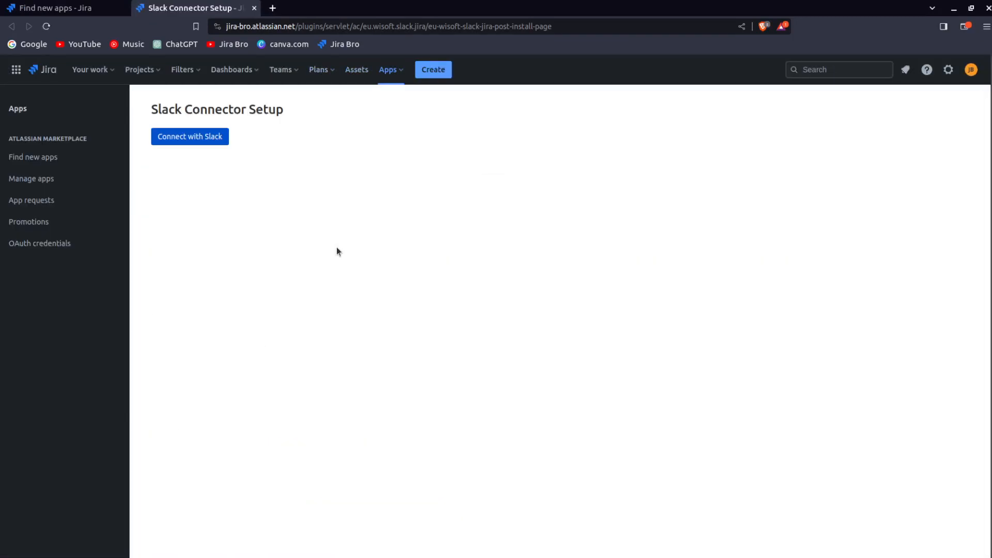
left_click(195, 136)
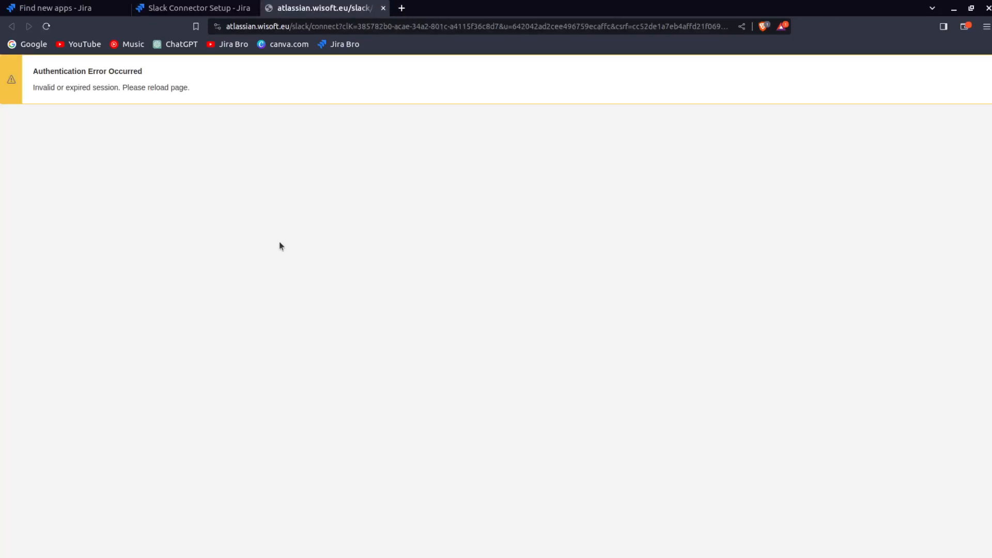
left_click_drag(109, 87, 194, 91)
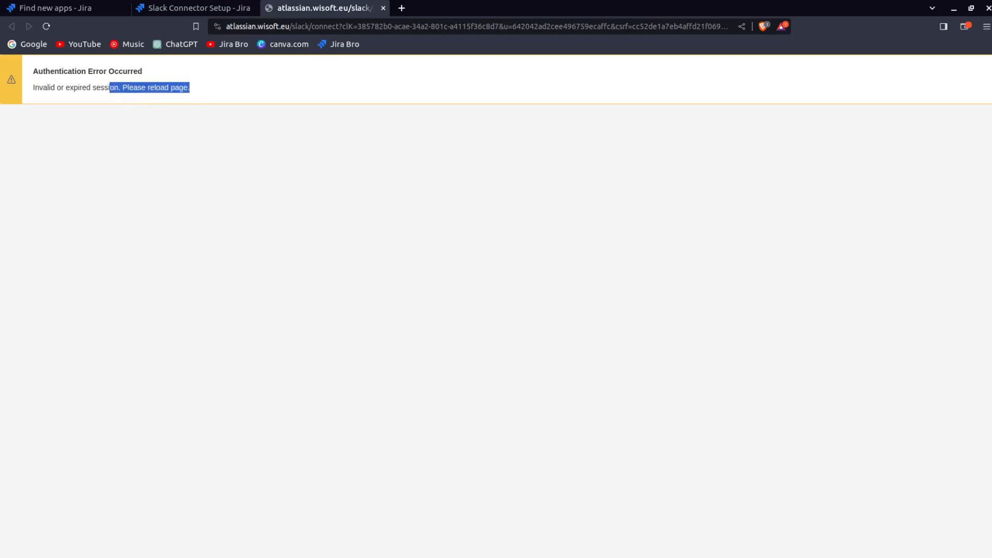
left_click_drag(33, 88, 200, 91)
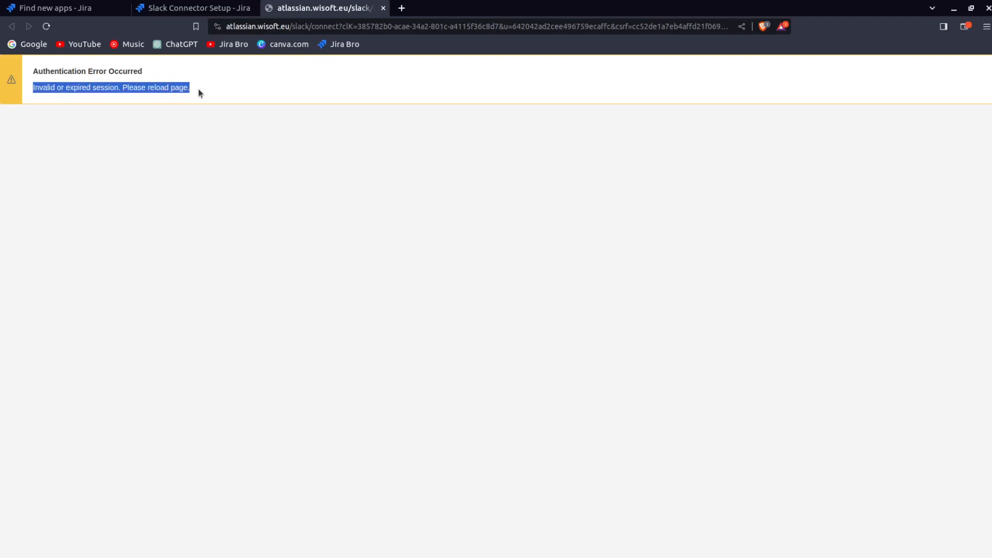
left_click(47, 27)
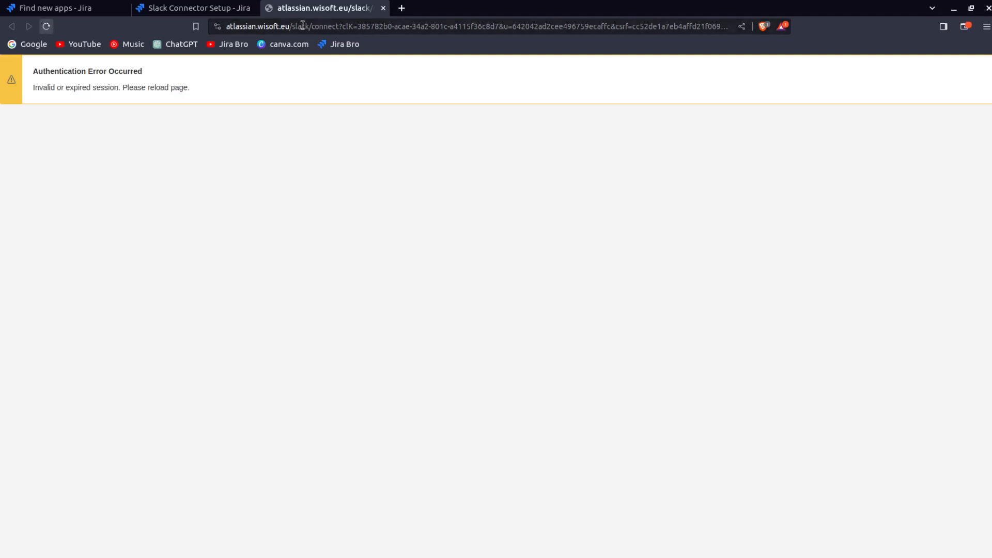
left_click(383, 8)
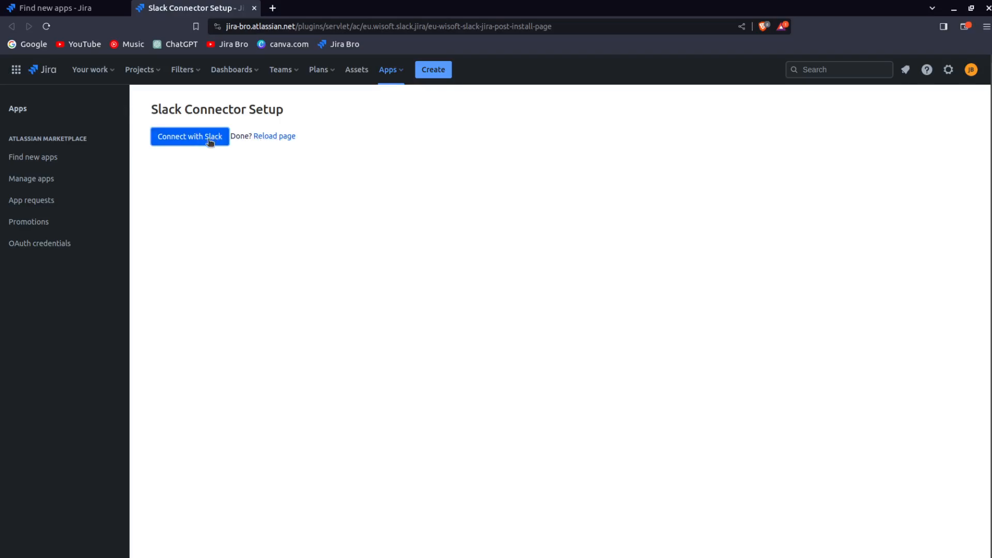
- Reload the Slack Connector setup page and try connecting with Slack once more
left_click(277, 137)
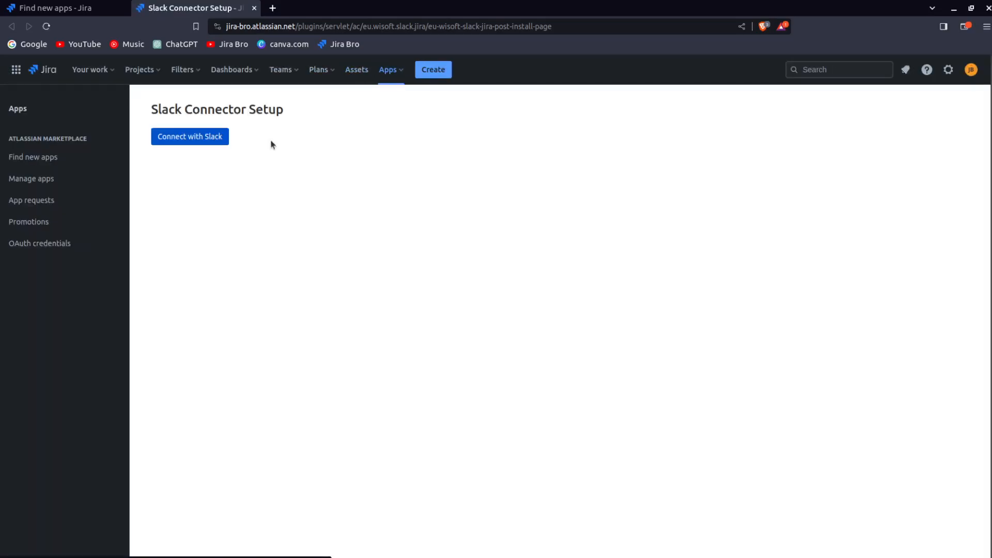
left_click(200, 142)
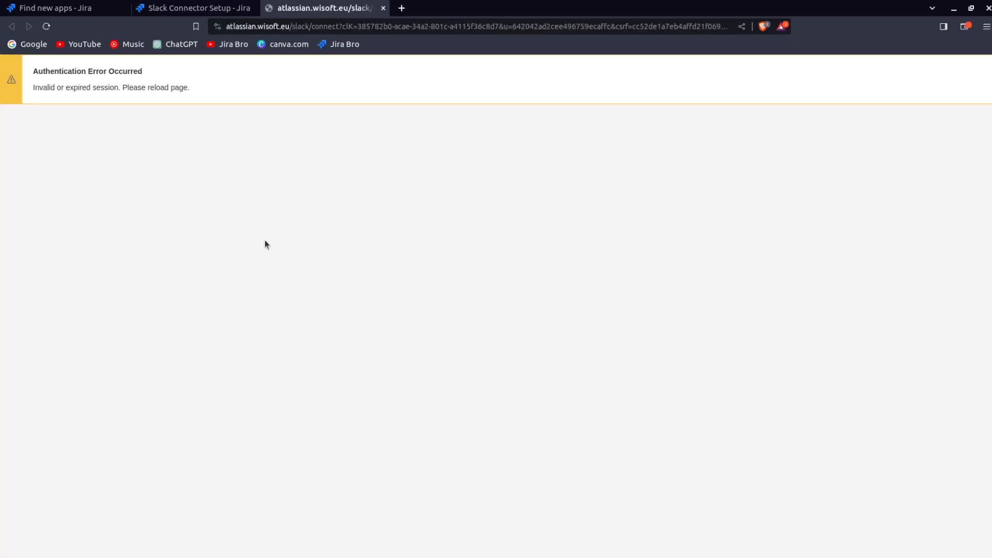
left_click_drag(51, 87, 170, 88)
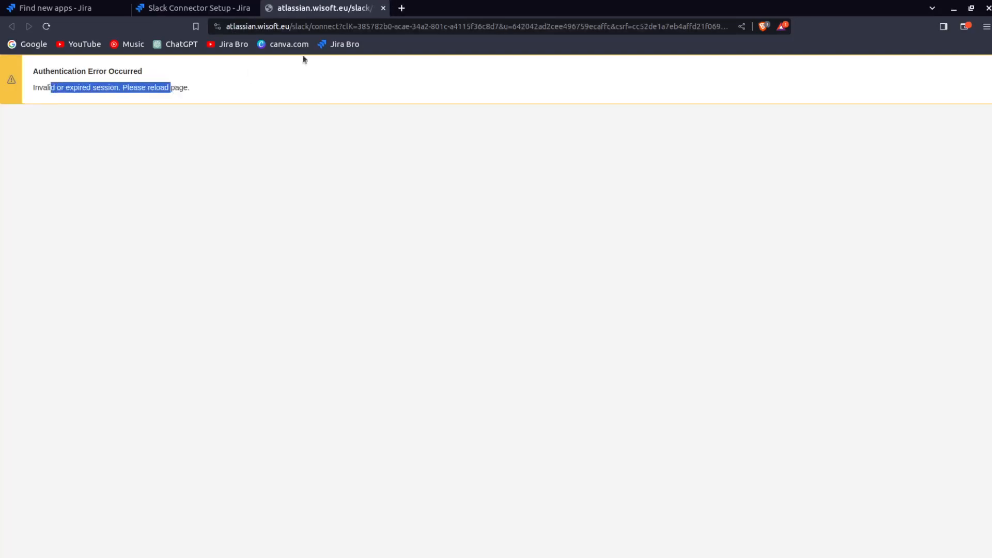
left_click(382, 8)
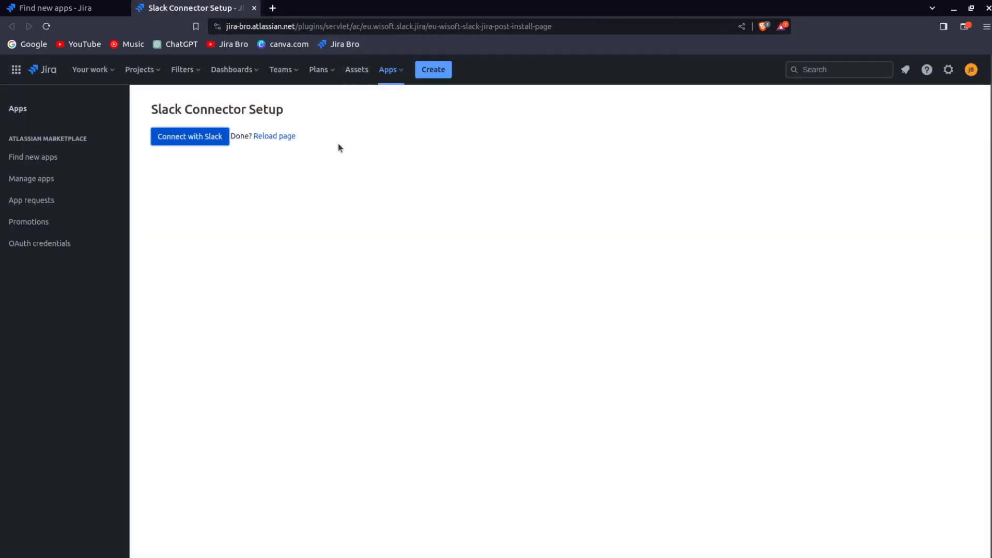
- Return to the Marketplace page to explore more apps
left_click(387, 72)
left_click(389, 210)
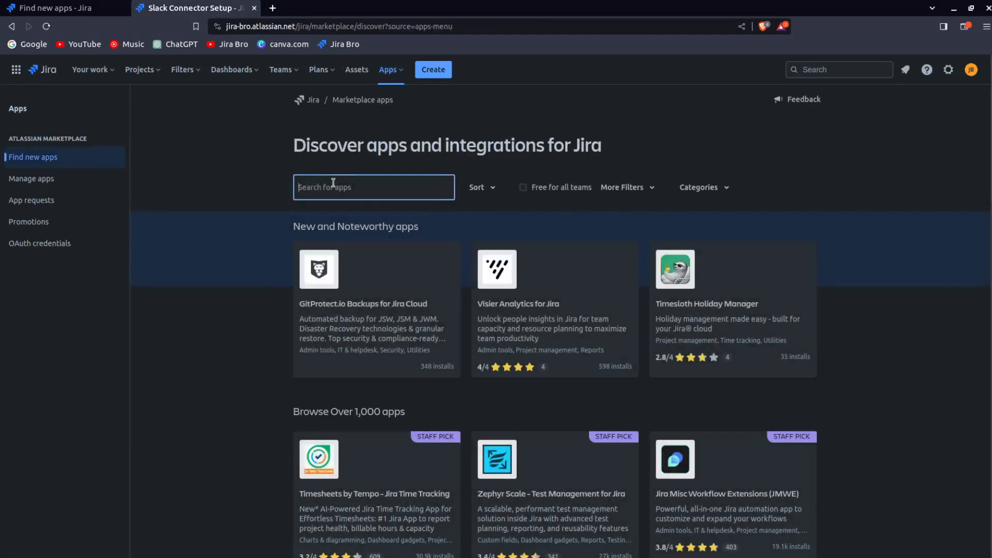
- Search the Marketplace for slack and open the Slack Integration+ for Jira app page
type("slack")
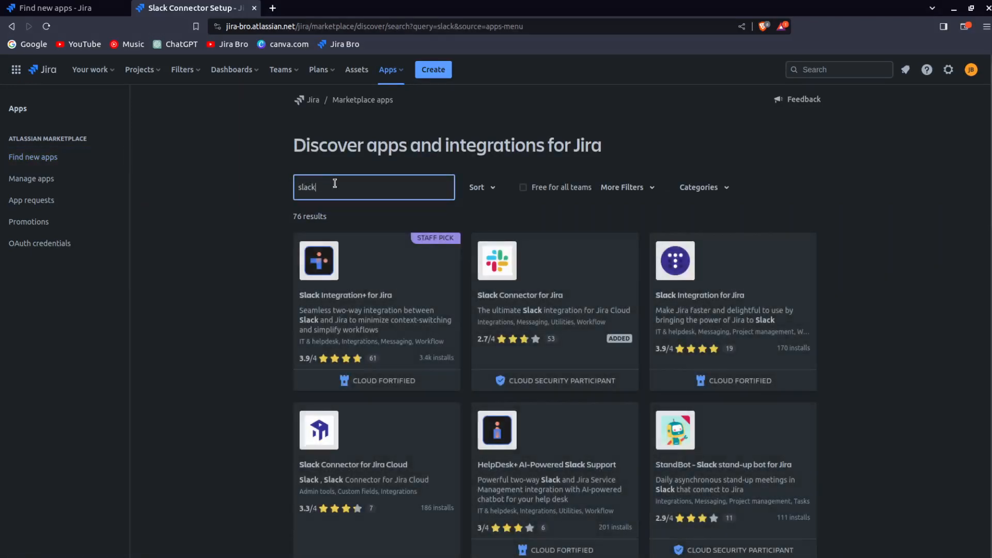
scroll(333, 181, "down", 2)
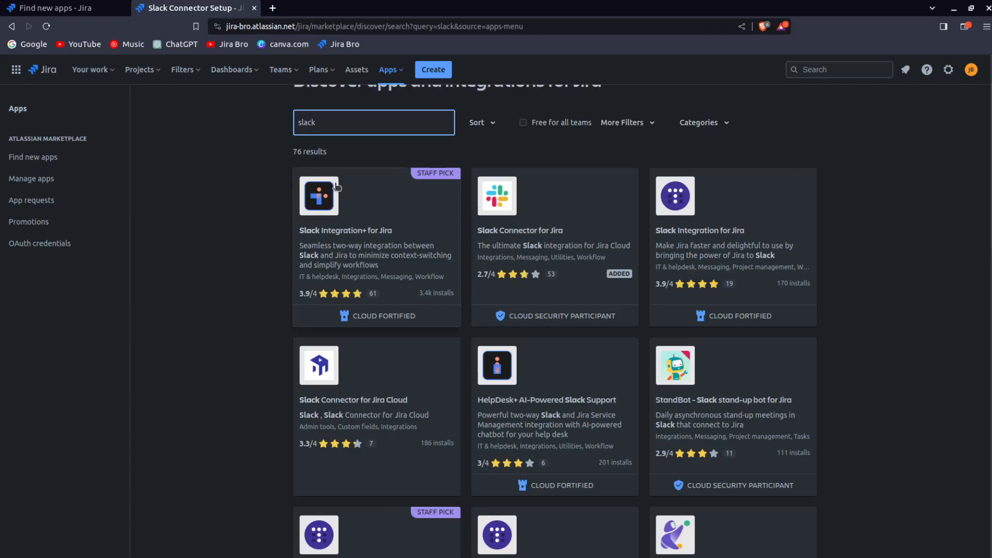
left_click(431, 214)
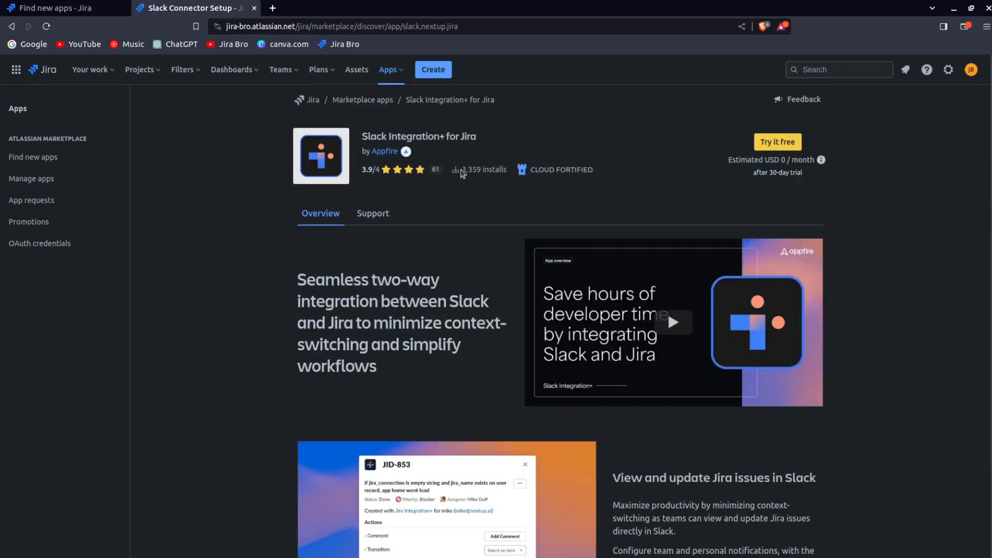
left_click_drag(461, 169, 496, 183)
left_click(498, 219)
mouse_move(464, 171)
left_click_drag(464, 171, 514, 171)
left_click(500, 189)
- Install Slack Integration+ for Jira with its free trial and open the app's configuration page
mouse_move(477, 178)
left_click(790, 146)
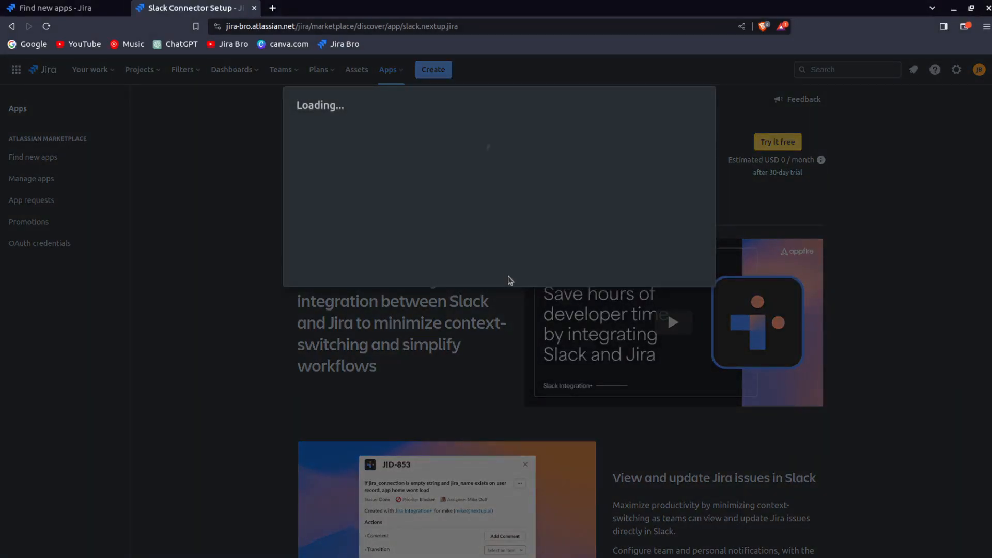
left_click(623, 374)
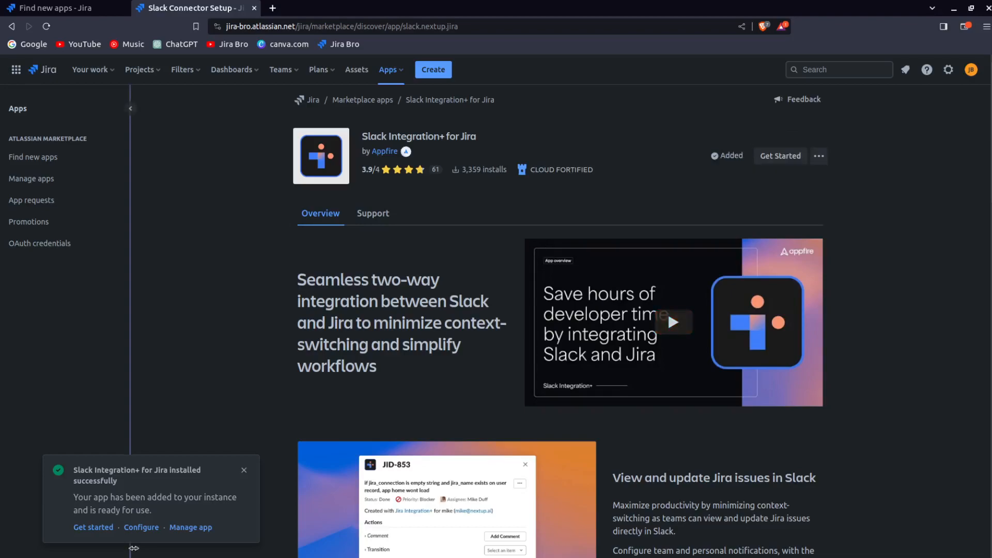
left_click(139, 527)
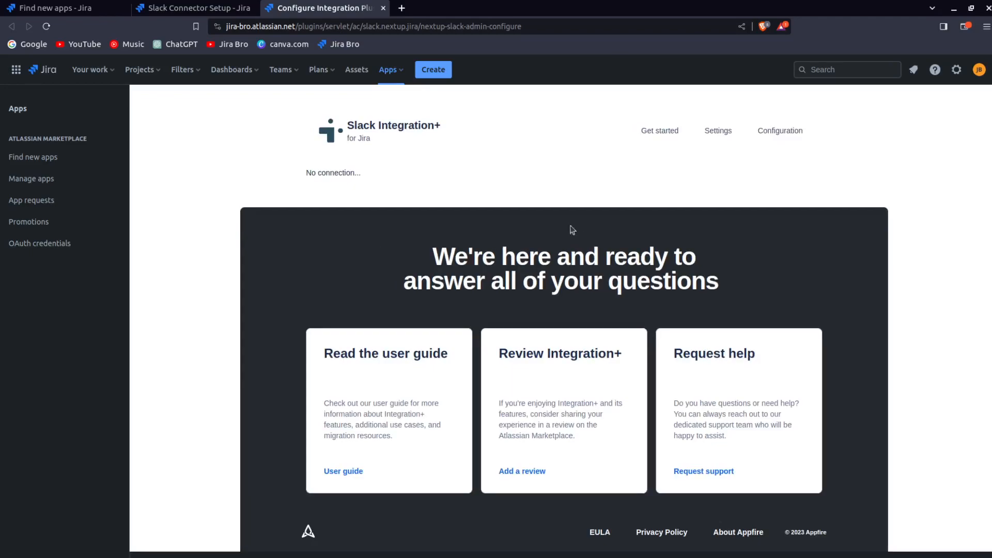
- Start the app's Get started connection setup and copy the application URL for Jira's API
left_click(805, 133)
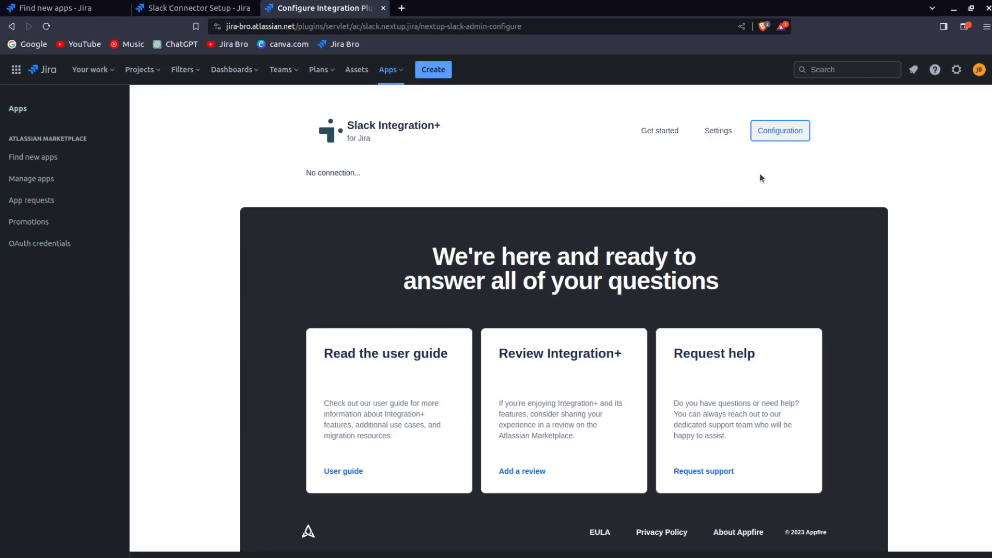
left_click(666, 132)
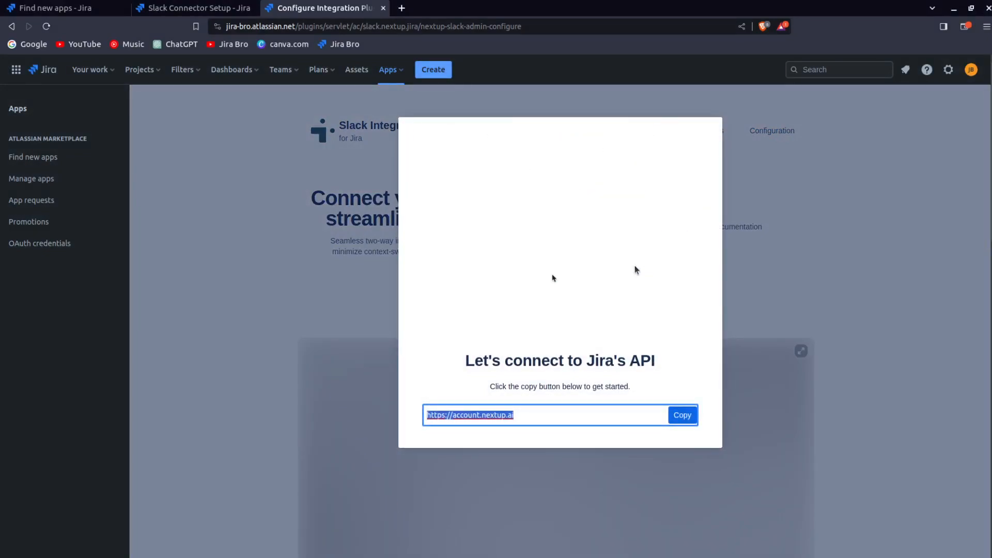
left_click(678, 415)
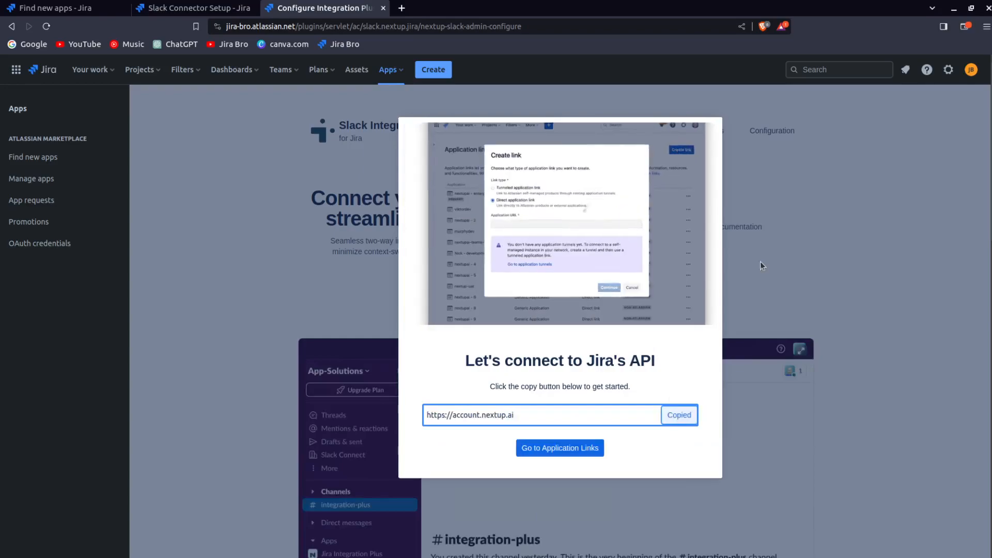
- Open the Application links page in a new tab, checking back on the setup instructions
left_click(589, 448)
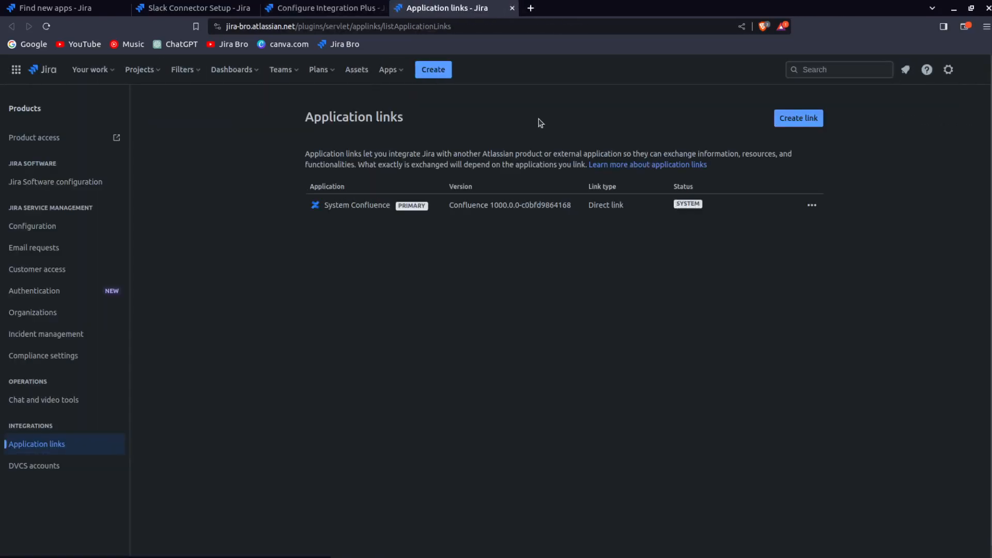
left_click(341, 10)
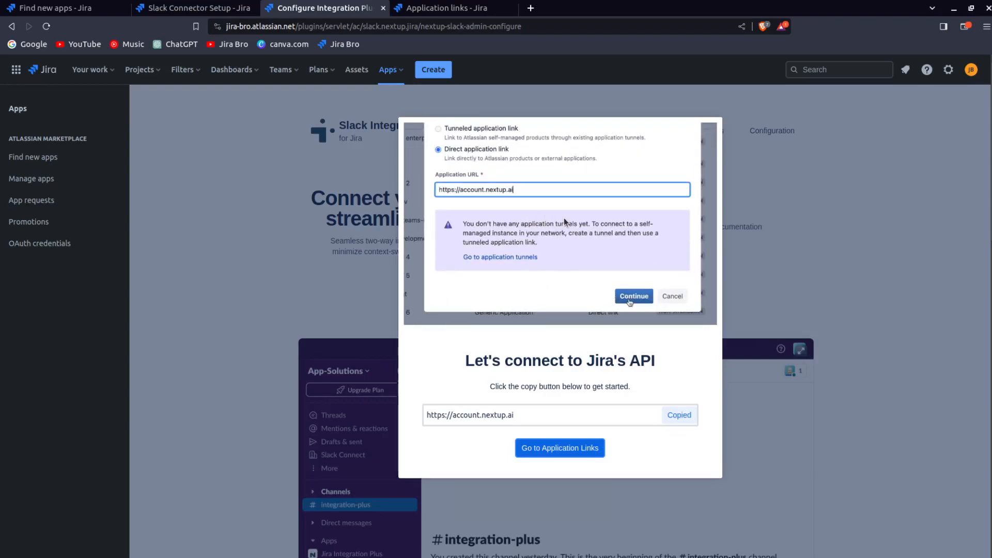
left_click(429, 9)
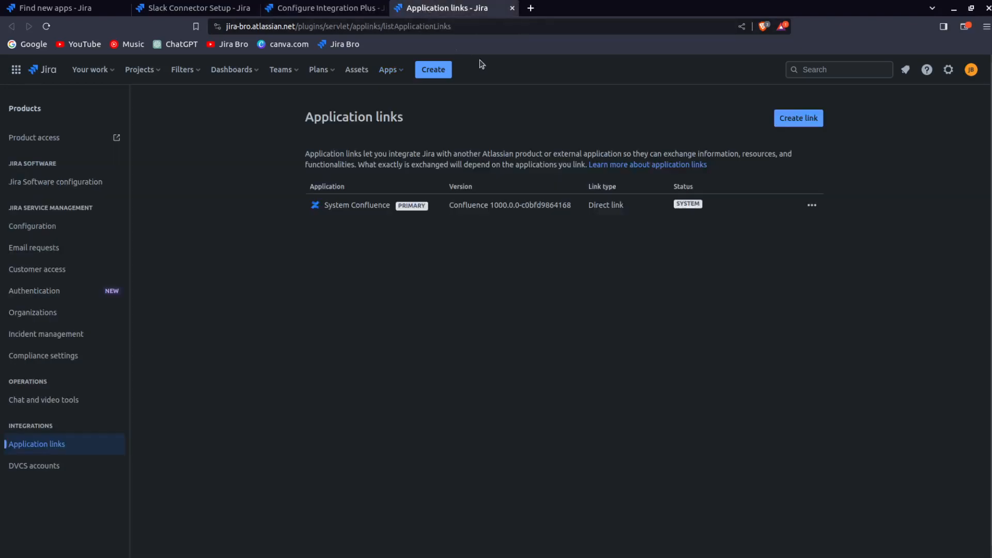
- Create a direct application link using the copied URL, confirm the review, and allow nextupai read and write access
left_click(815, 118)
left_click(406, 260)
key("ctrl+v")
left_click(568, 390)
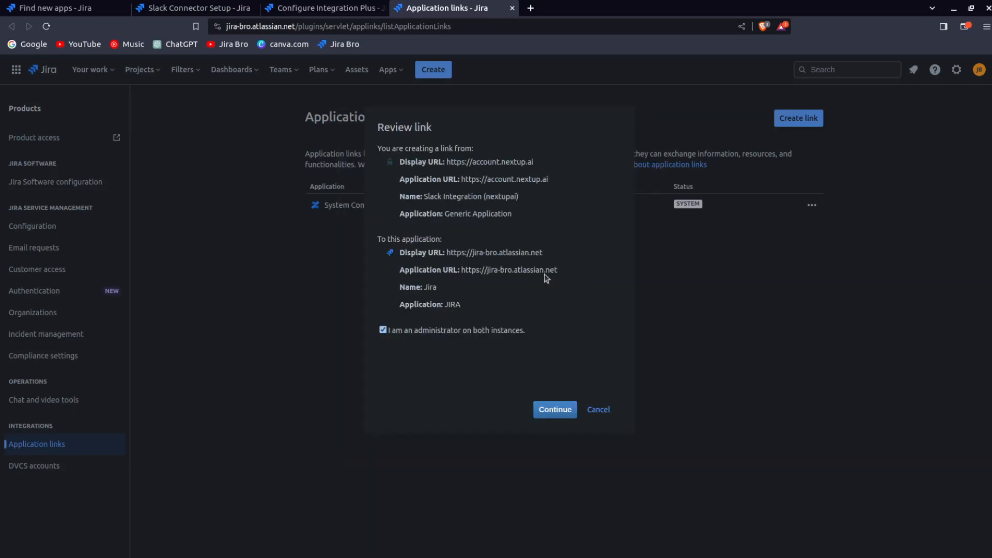
left_click(541, 407)
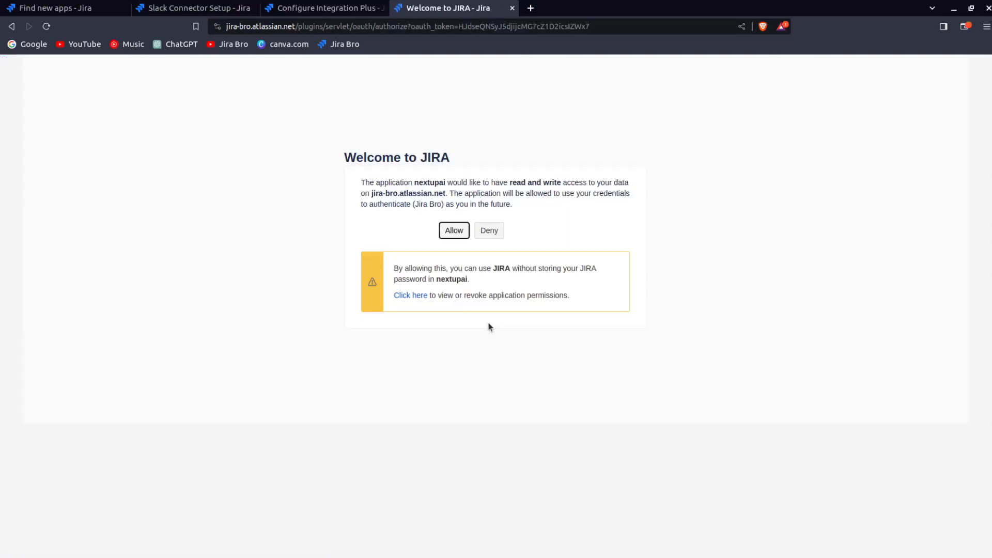
left_click(458, 232)
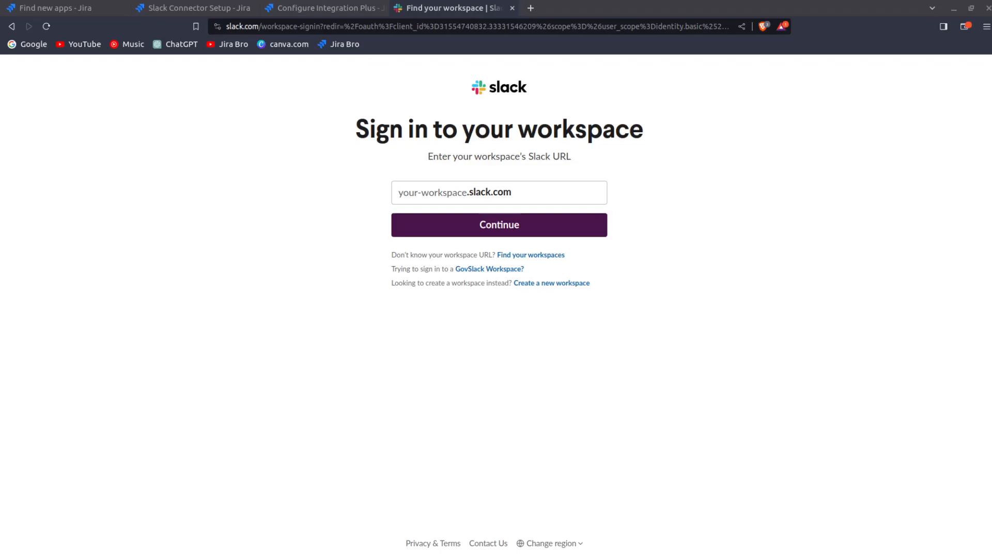
- Sign in to the Slack workspace jirabro.slack.com
left_click(408, 201)
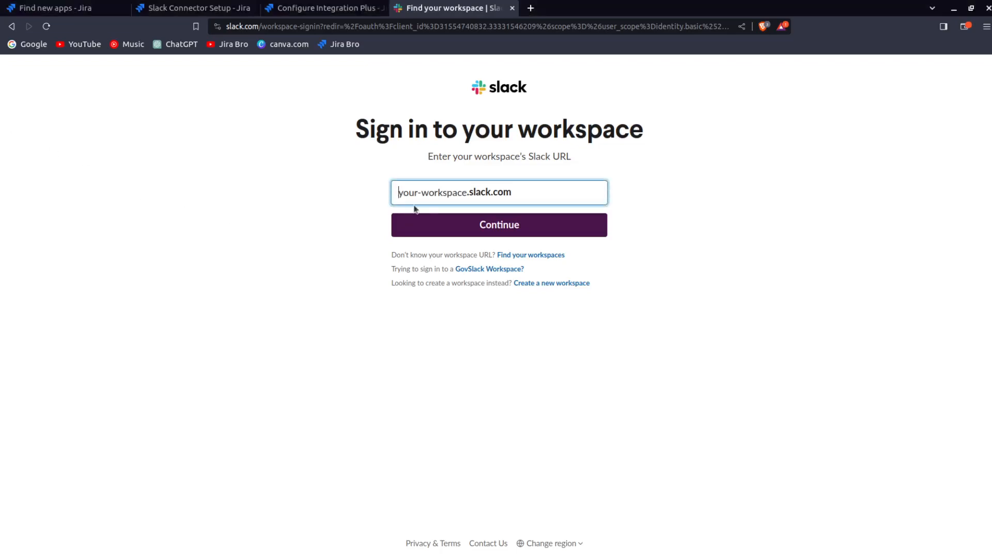
type("jirabro")
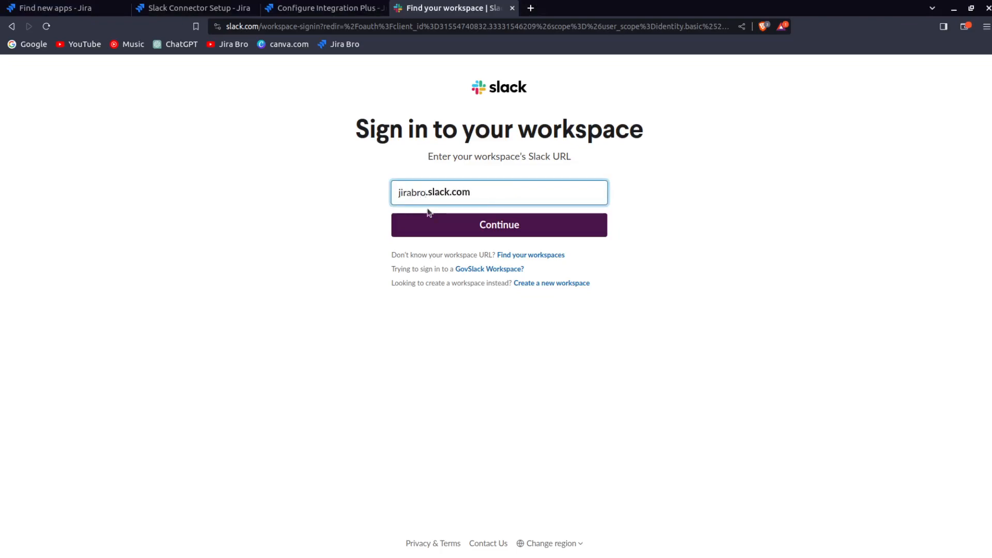
left_click(452, 230)
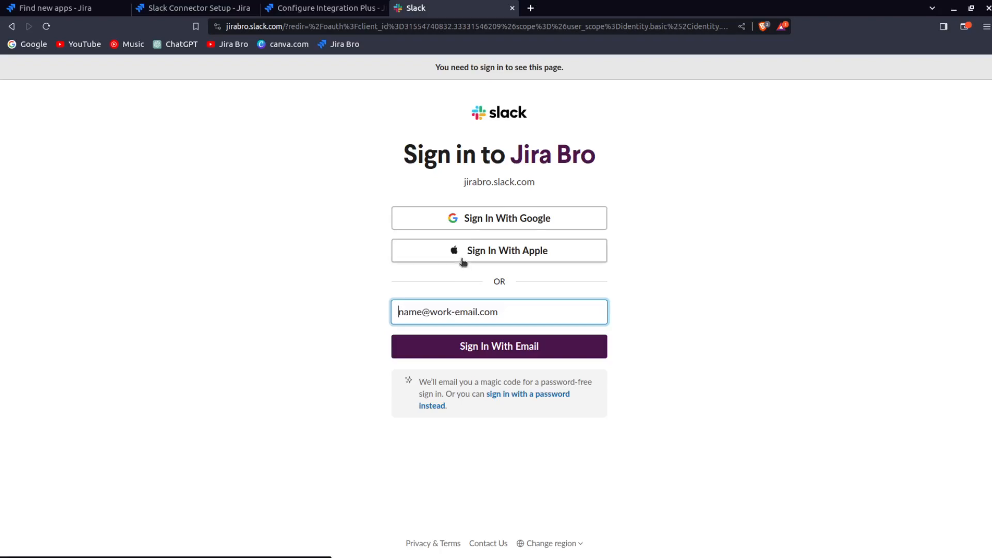
- Sign in with Google, accept the Jira Integration+ permission request, and enter the emailed verification code
left_click(480, 226)
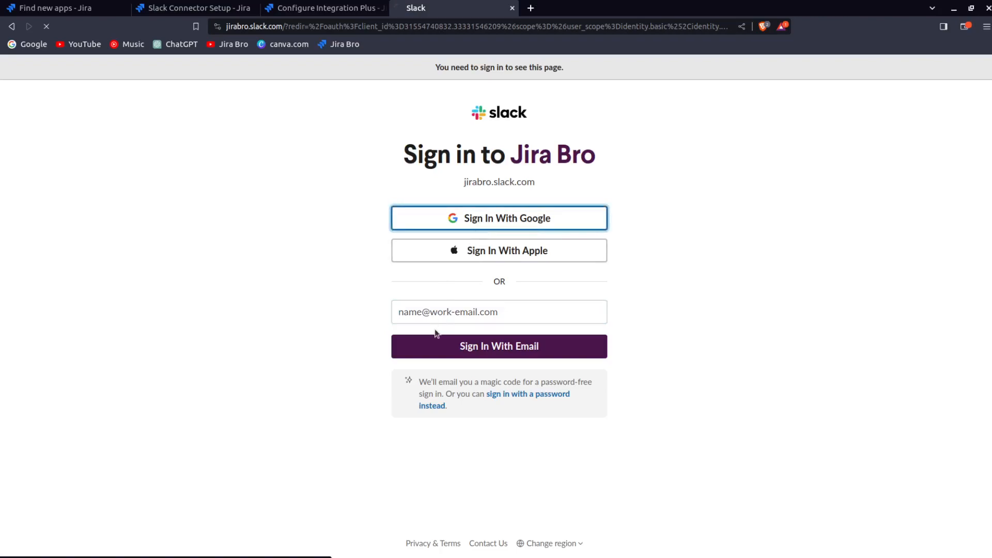
left_click(459, 297)
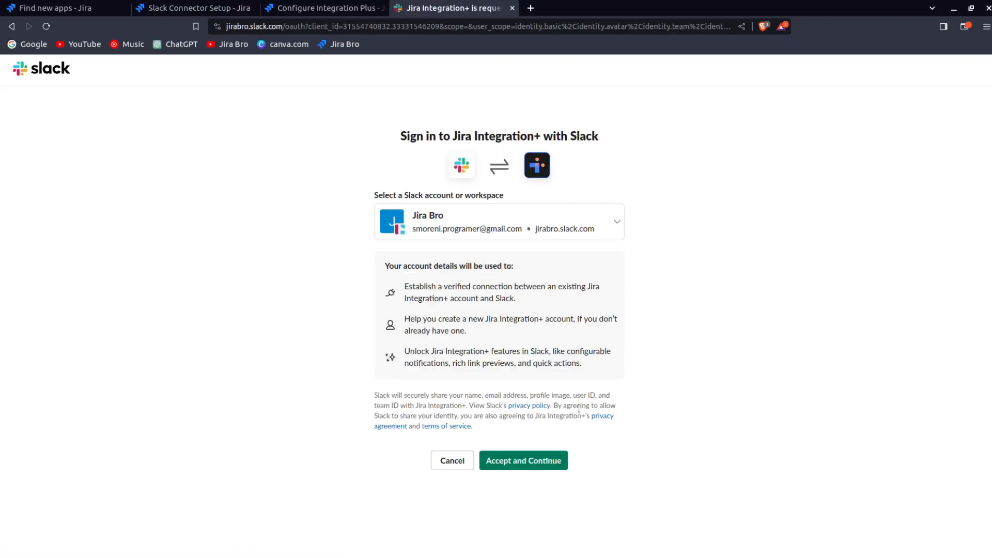
left_click(548, 460)
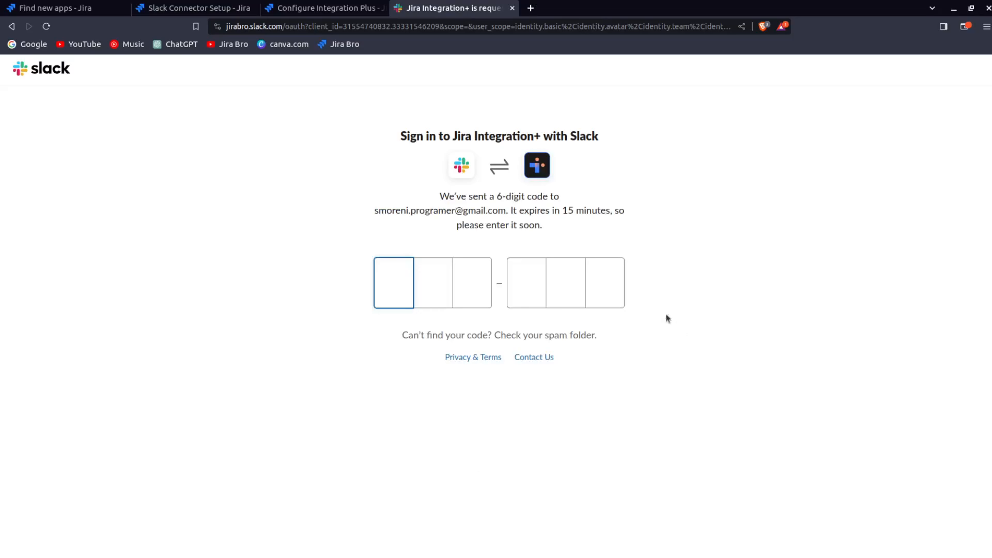
left_click_drag(476, 212, 591, 212)
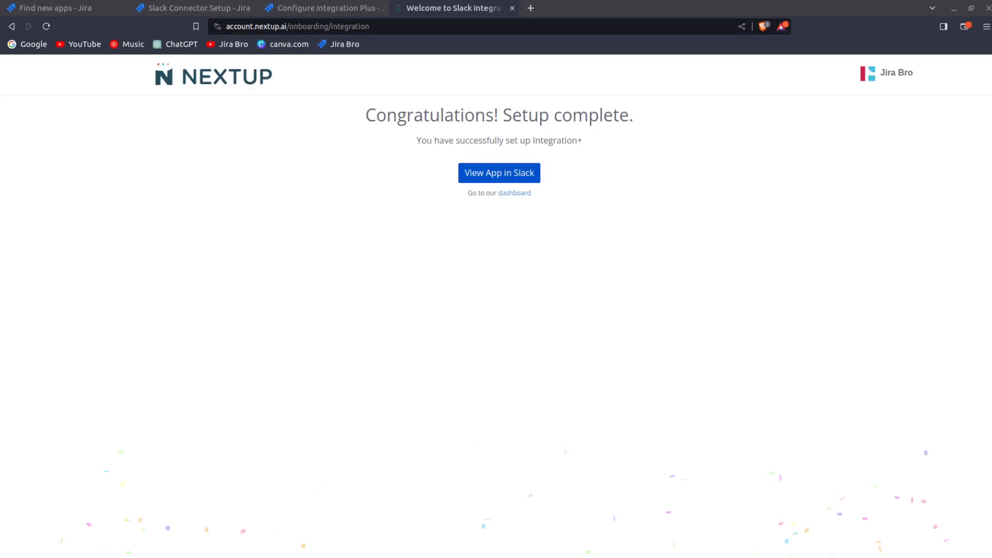
- Switch to the Slack app and connect Jira Integration Plus to the Jira account
key("alt+Tab")
key("alt+Tab")
key("alt+Tab")
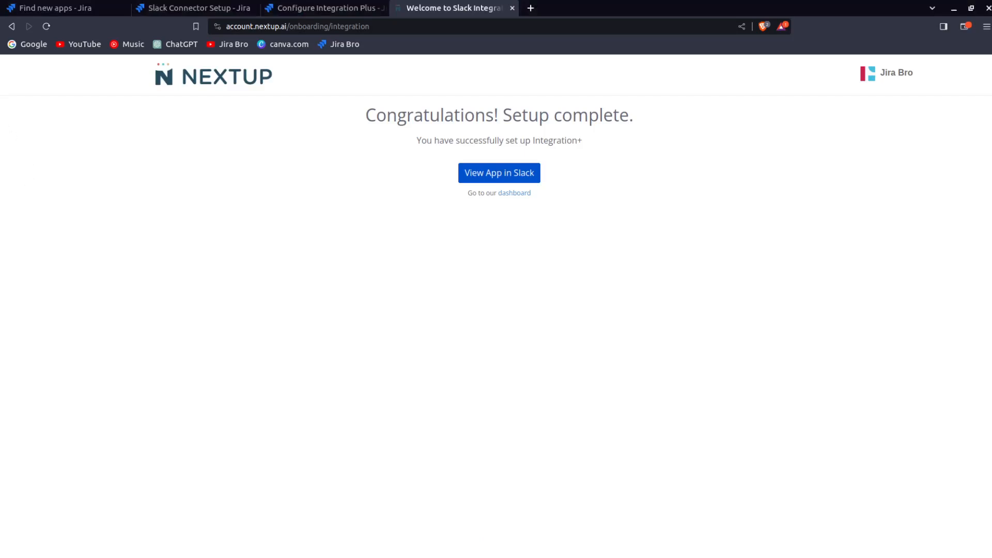
key("alt+Tab")
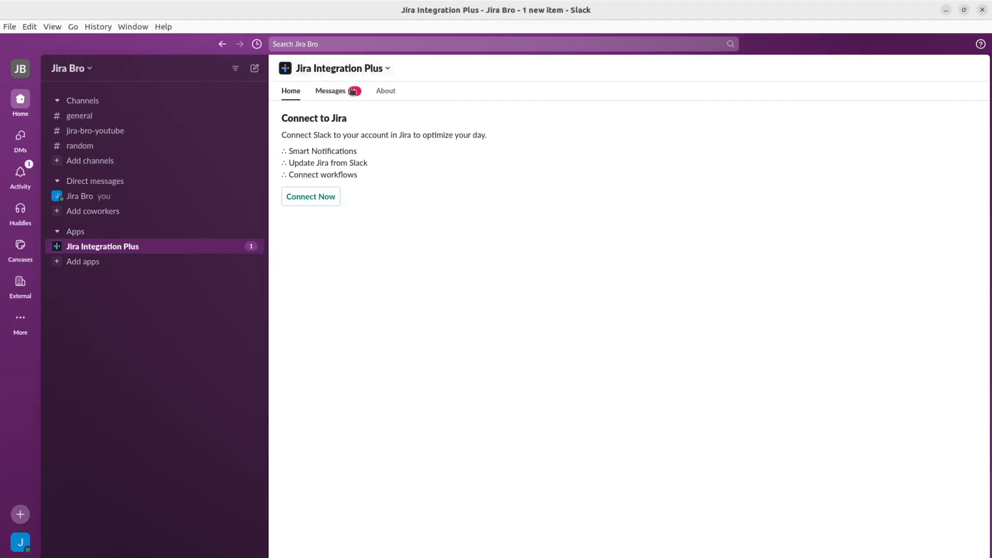
left_click(315, 200)
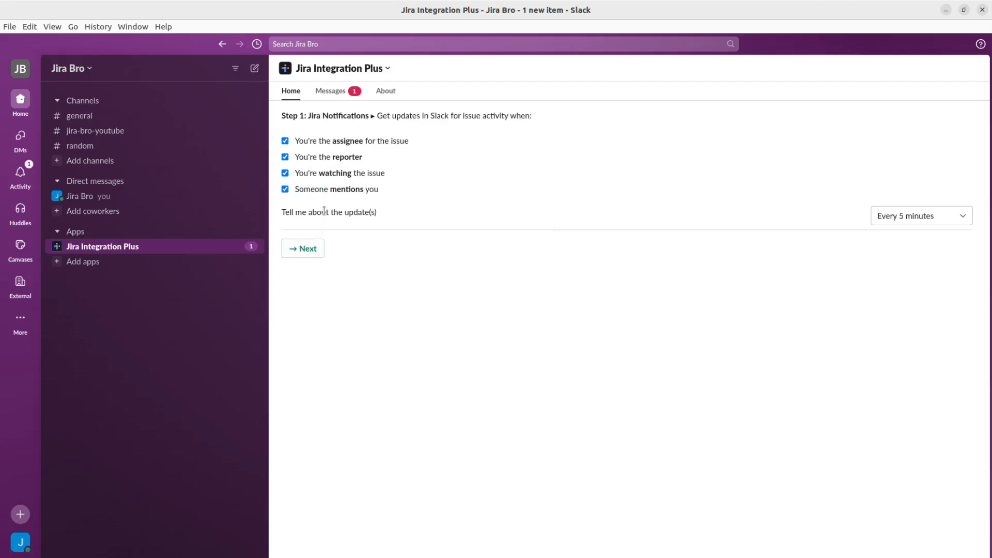
- Keep the default notification settings, start creating an issue from Slack, and choose the AI Image Recognition Web App project
left_click(314, 255)
left_click(355, 155)
left_click(418, 309)
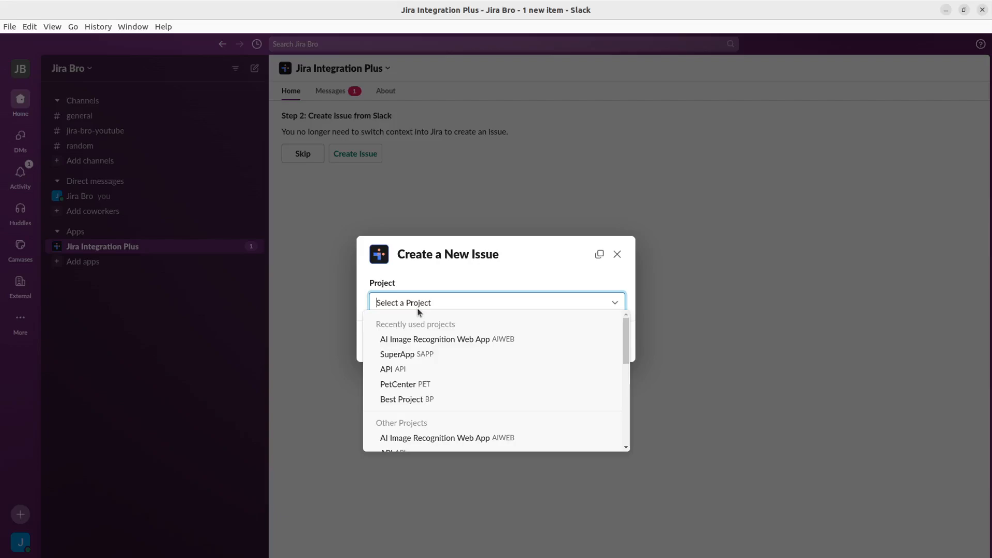
left_click(421, 339)
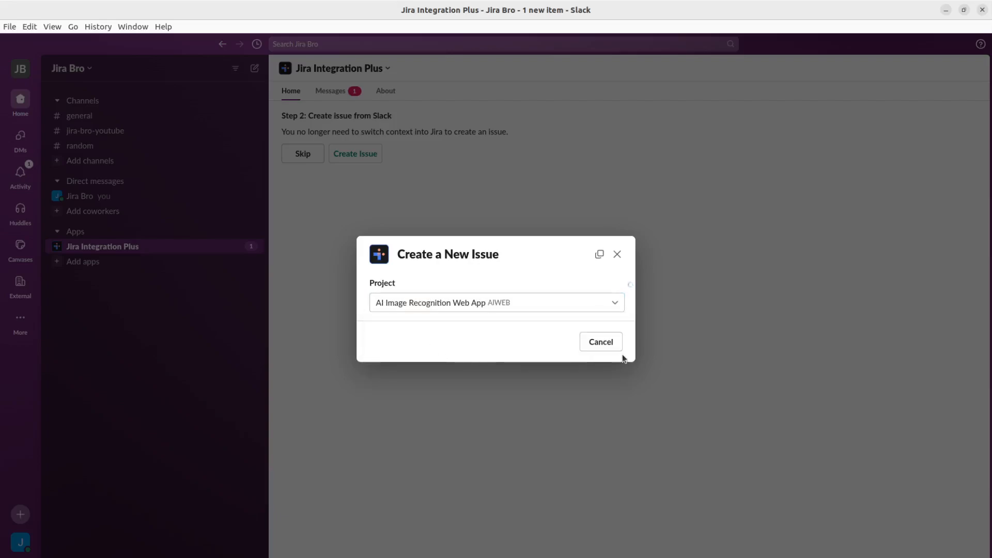
- Set the new issue's type to Task and its summary to Slack test
left_click(421, 326)
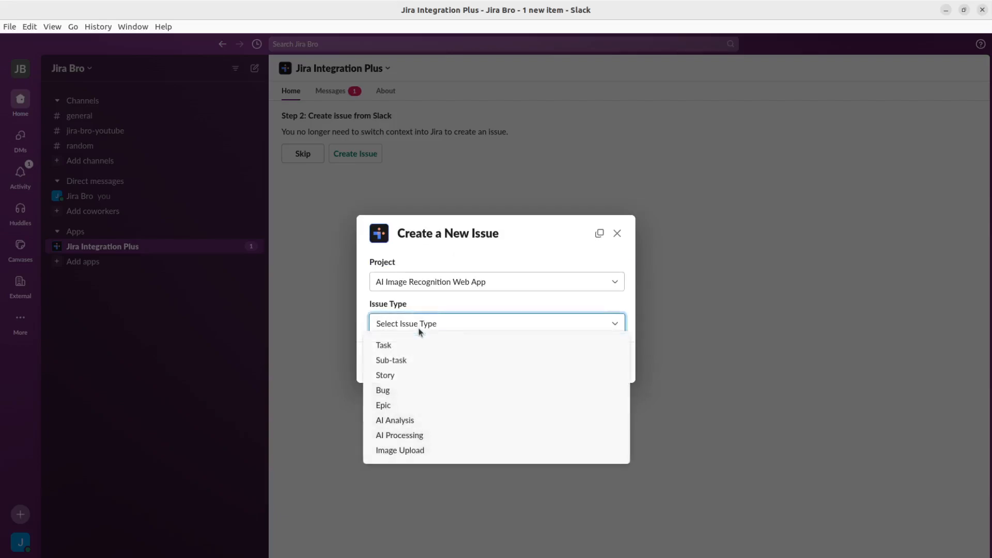
left_click(409, 345)
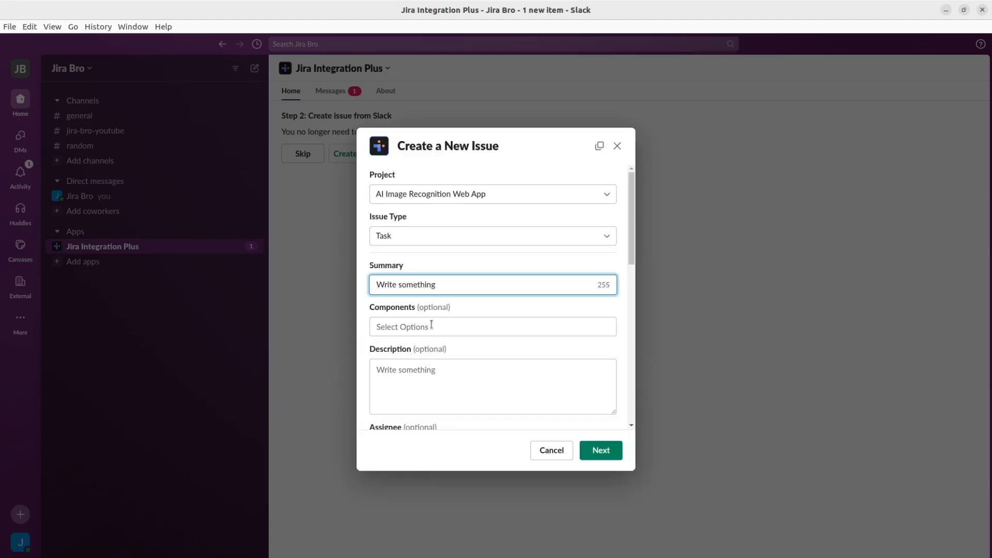
scroll(475, 336, "down", 3)
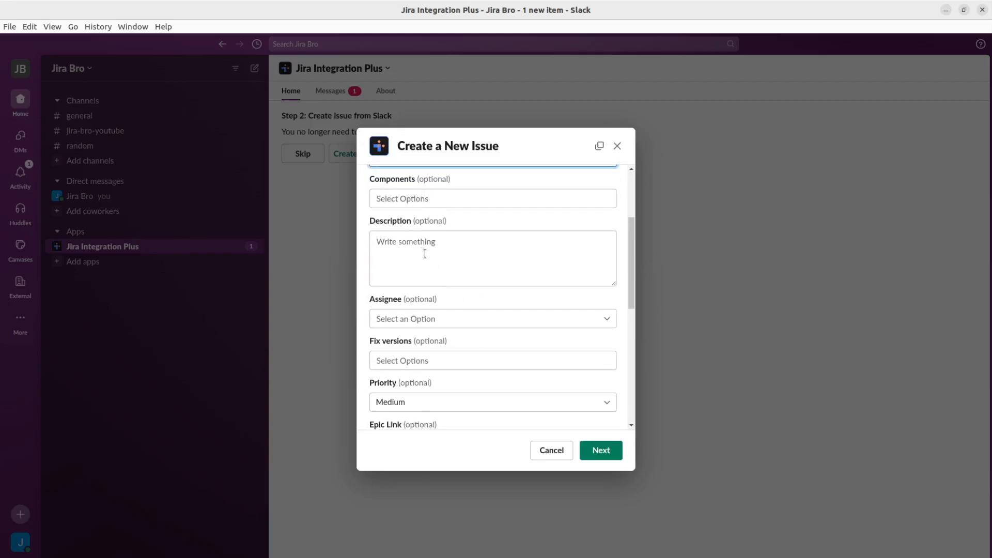
scroll(454, 271, "up", 3)
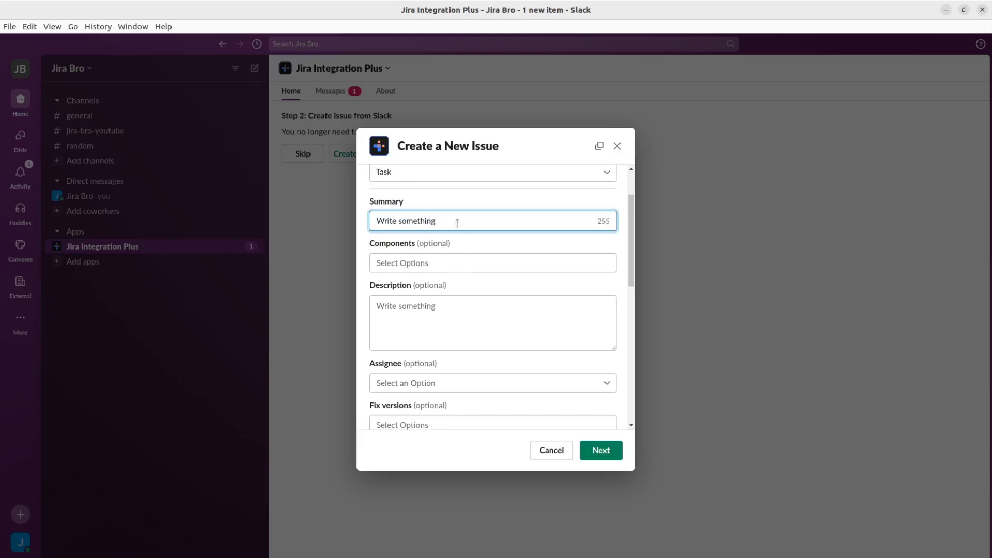
type("SL")
key("BackSpace")
type("lack test")
left_click(429, 264)
type("Hello")
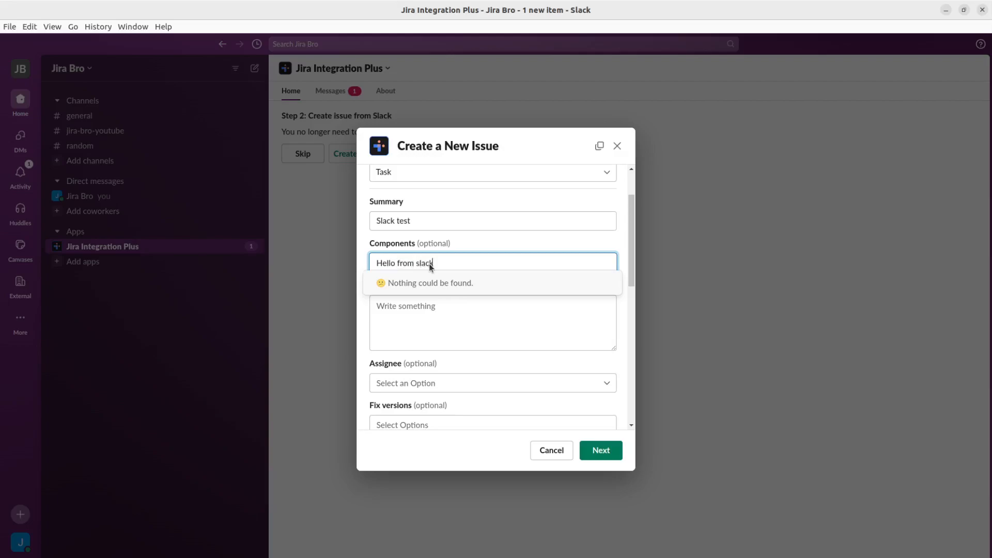
key("Escape")
left_click(432, 339)
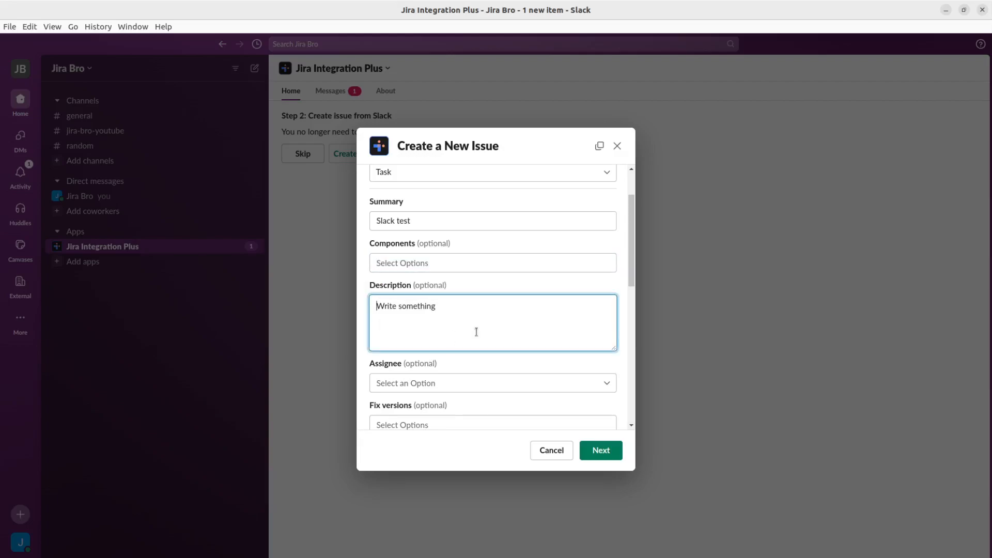
- Create the issue with the remaining fields left at their defaults
scroll(477, 347, "down", 3)
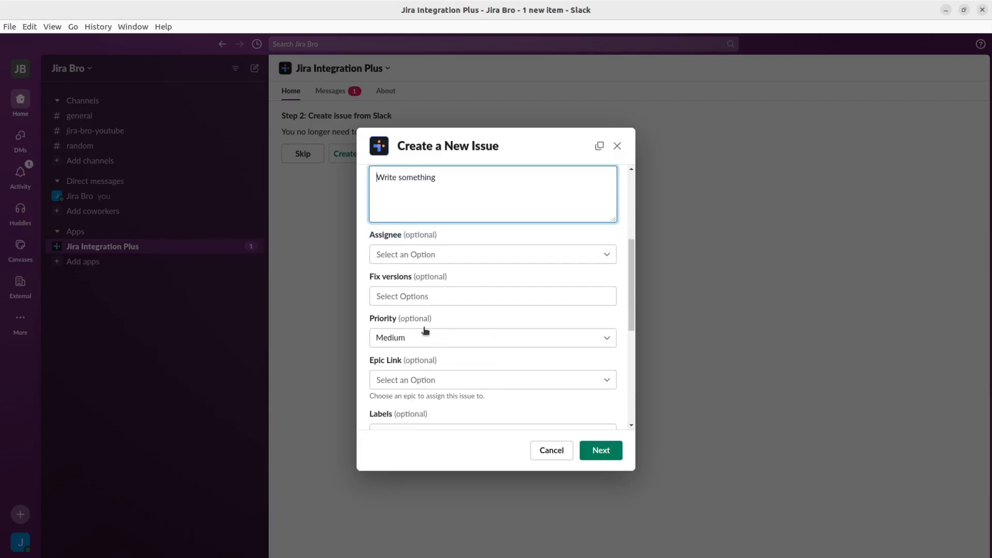
scroll(427, 329, "down", 3)
scroll(431, 327, "down", 3)
left_click(615, 453)
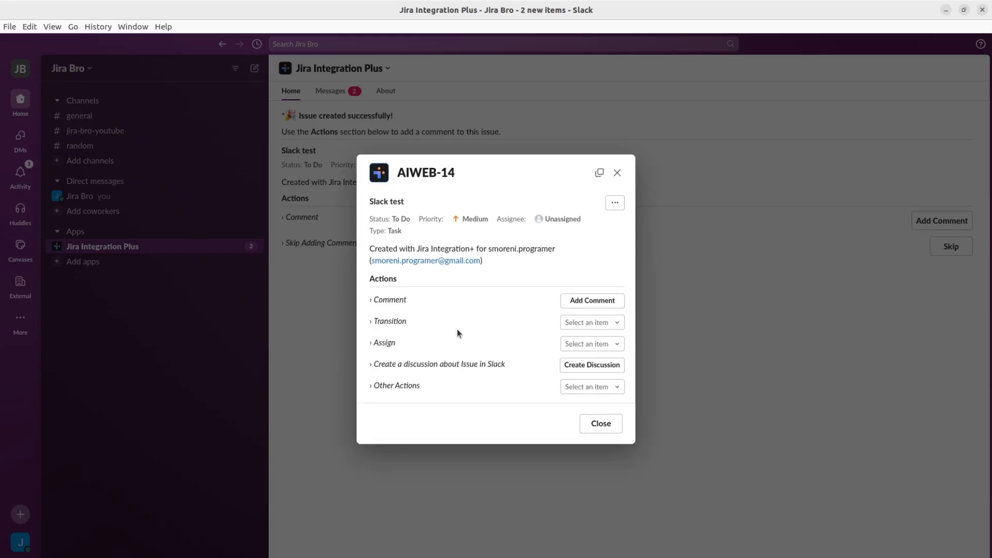
- Review the details of the newly created AIWEB-14 issue and close its dialog
left_click_drag(373, 201, 451, 205)
left_click(602, 425)
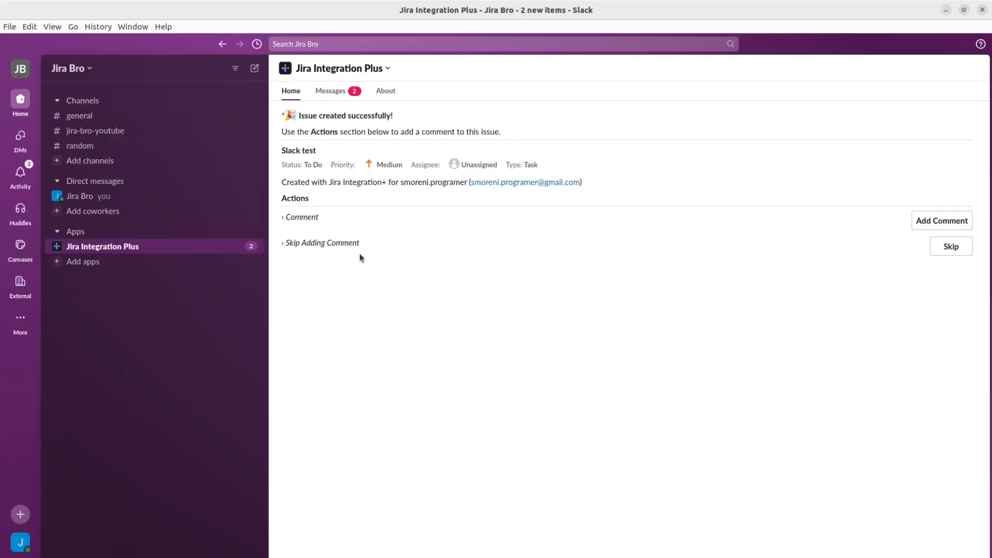
- Browse the app's Messages and Home tabs, then skip adding a comment to the new issue
left_click_drag(282, 150, 317, 150)
left_click(334, 91)
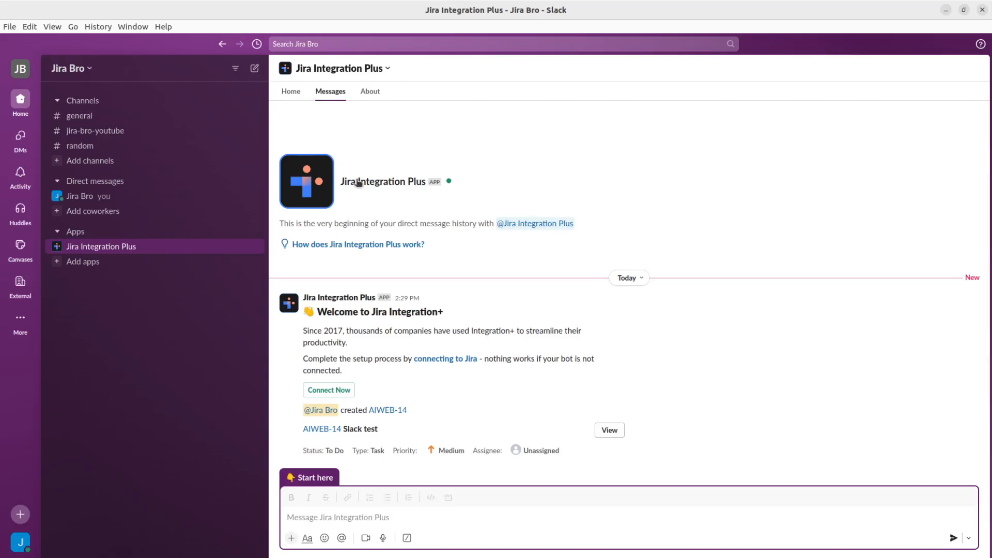
left_click(298, 93)
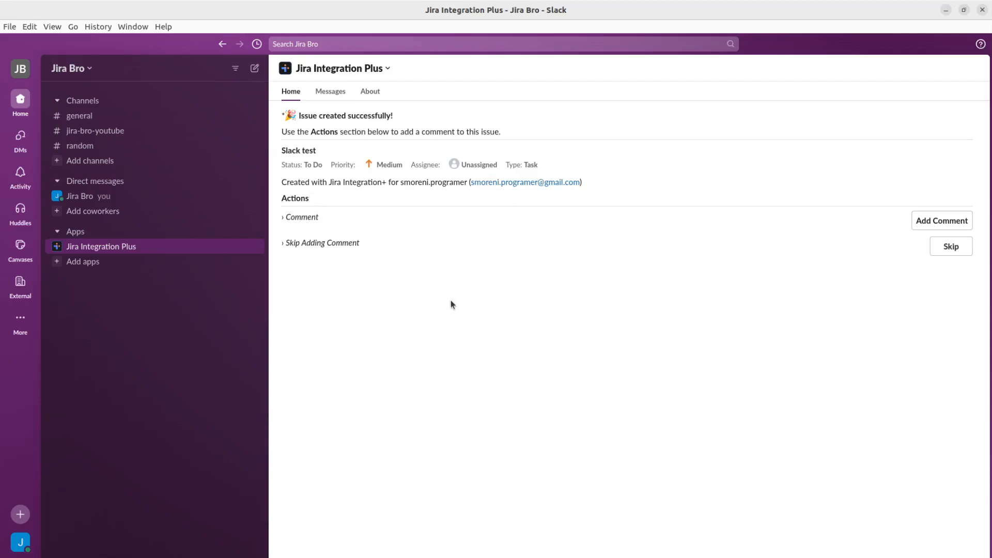
left_click(948, 247)
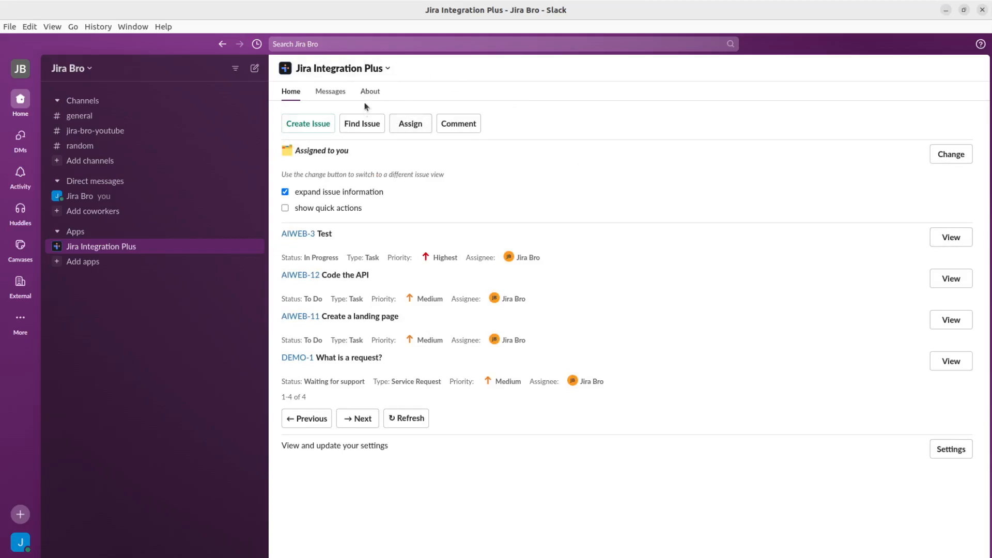
- Open the Find Issue dialog to browse the available Jira issues, then close it without selecting one
left_click(378, 128)
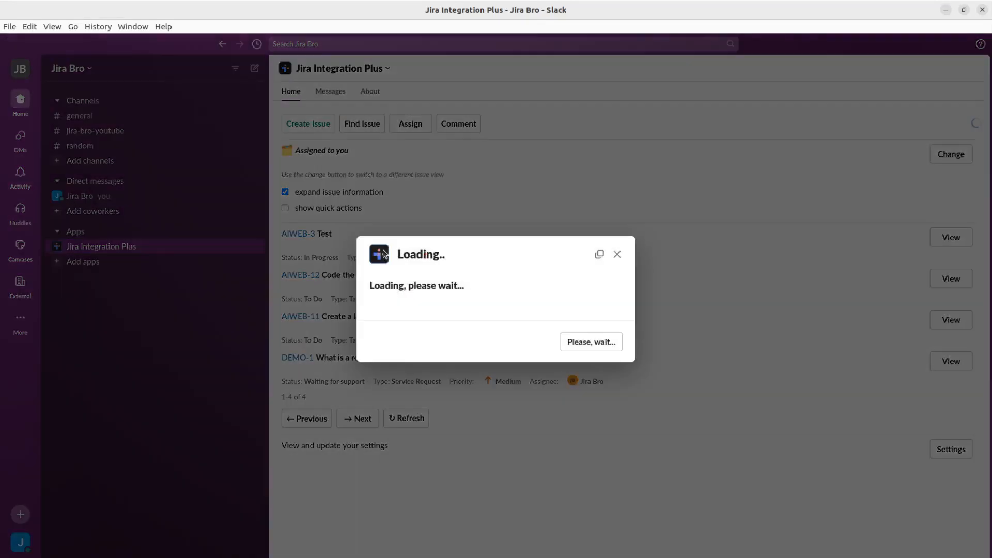
left_click(429, 307)
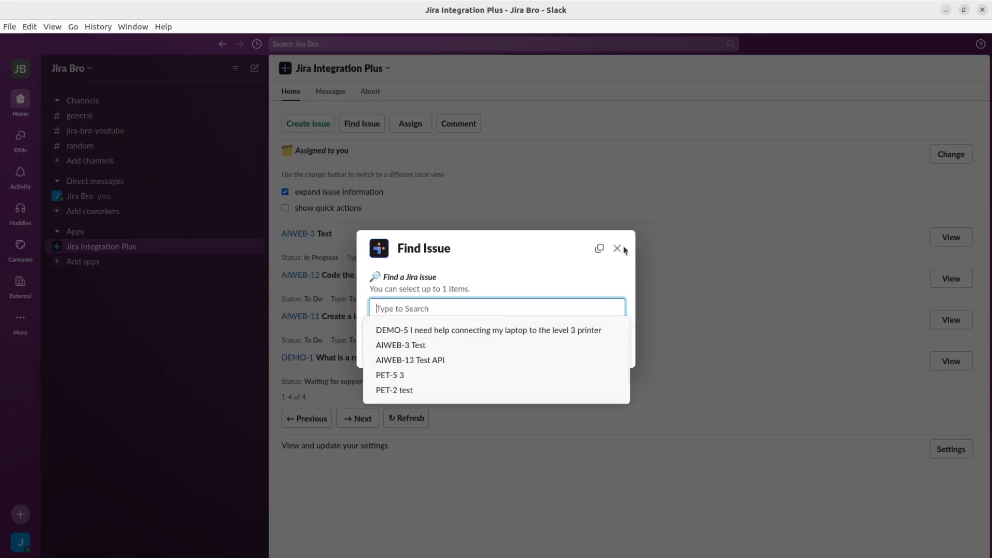
left_click(576, 272)
left_click(599, 348)
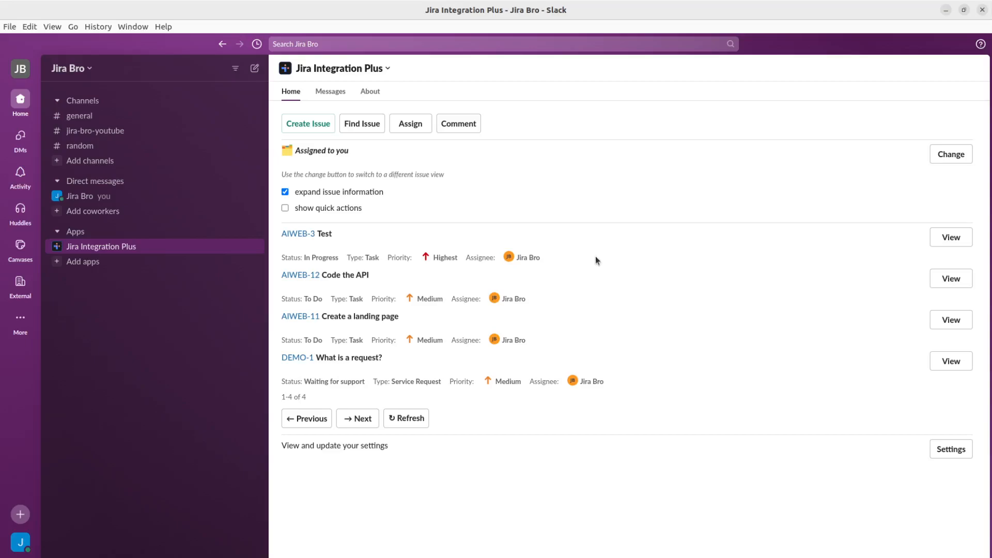
- In Jira, open the AI Image Recognition Web App board and create an issue summarised Test from Sla, keeping other fields default
left_click(355, 425)
left_click(469, 131)
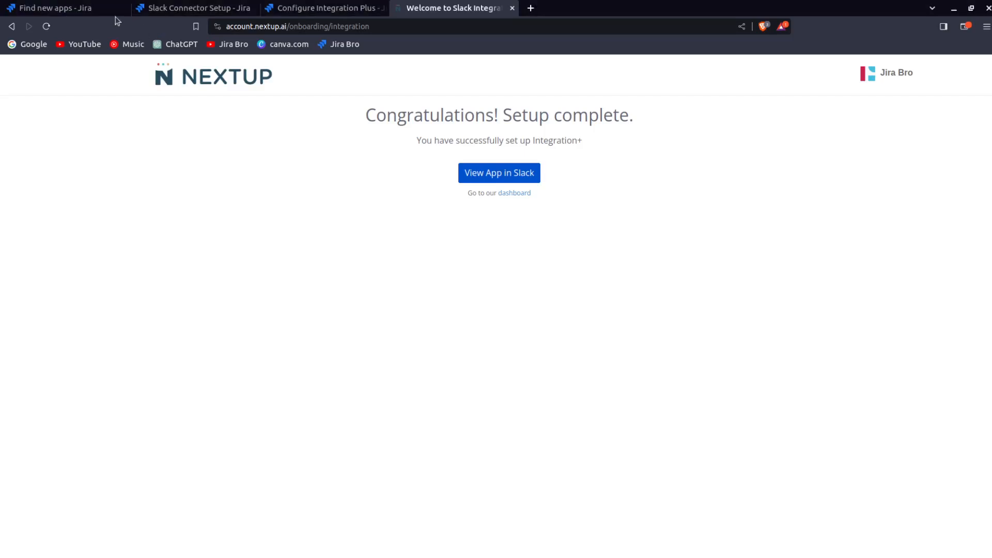
left_click(73, 8)
left_click(140, 70)
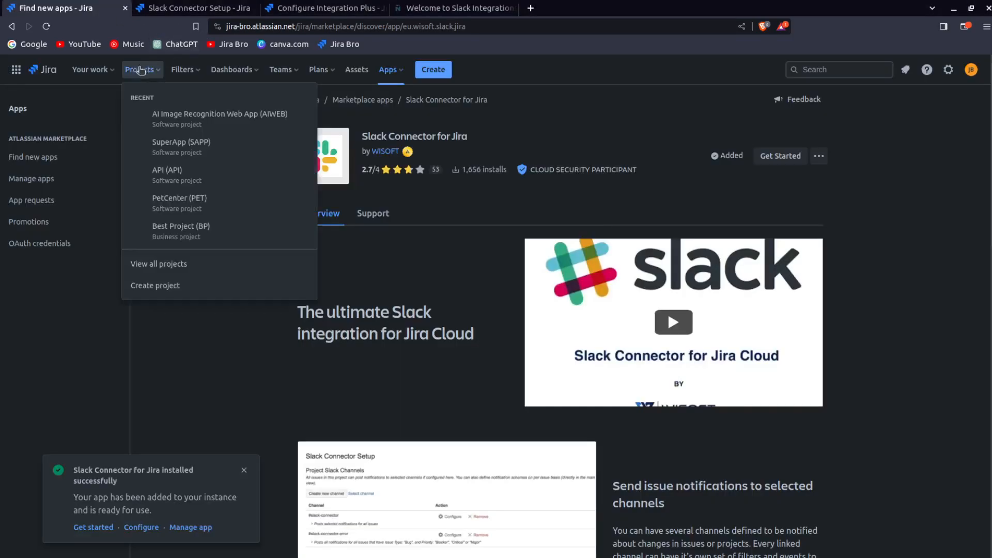
left_click(168, 124)
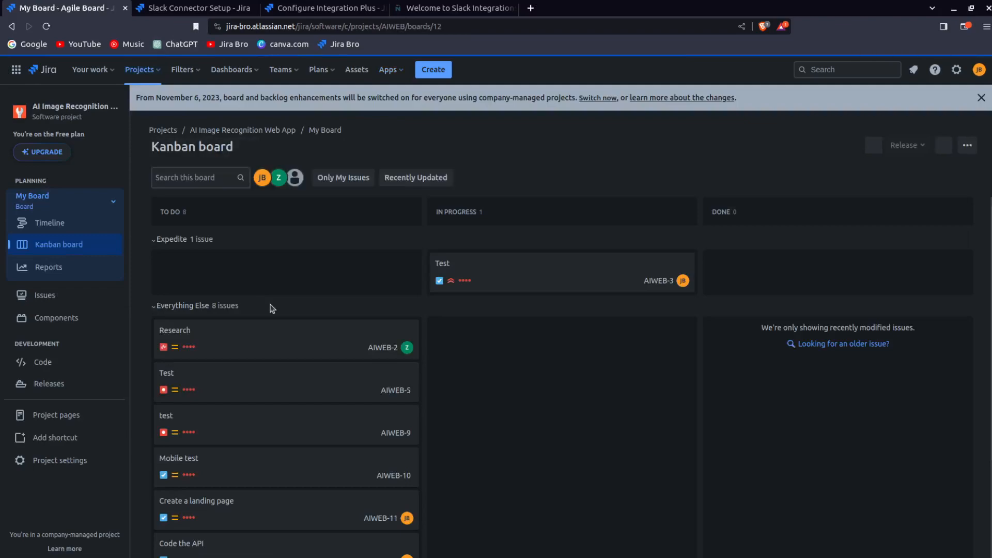
left_click(433, 69)
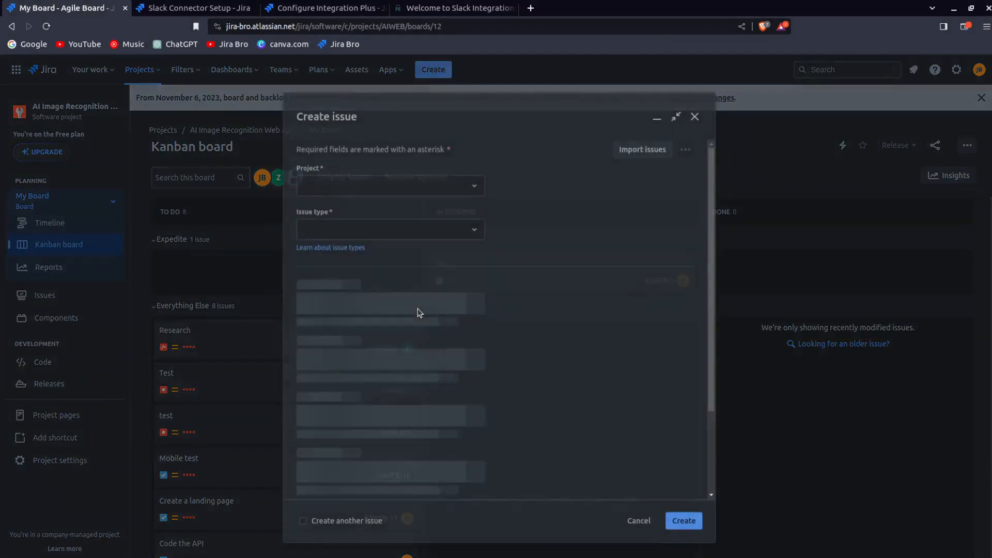
type("Test from ")
type("Sla")
scroll(445, 330, "down", 9)
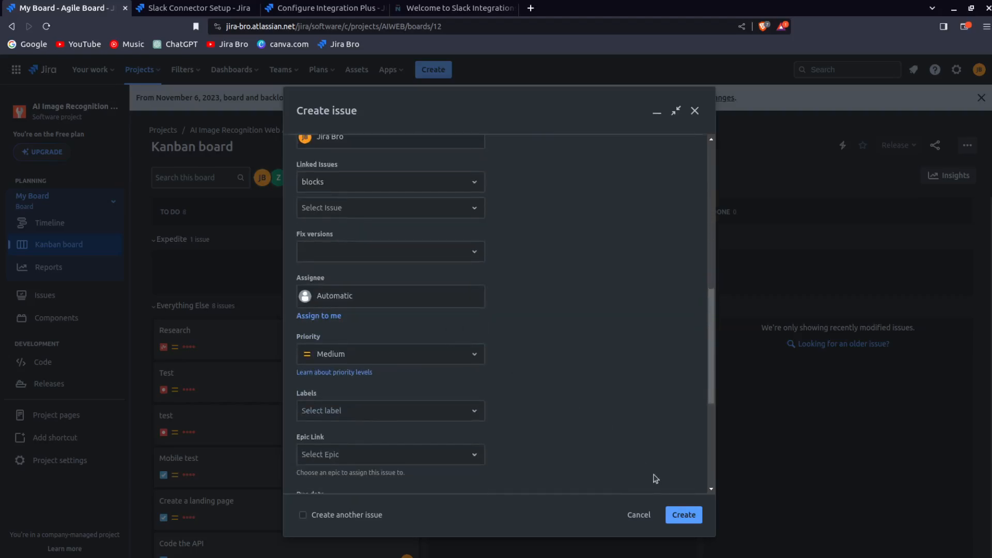
left_click(675, 516)
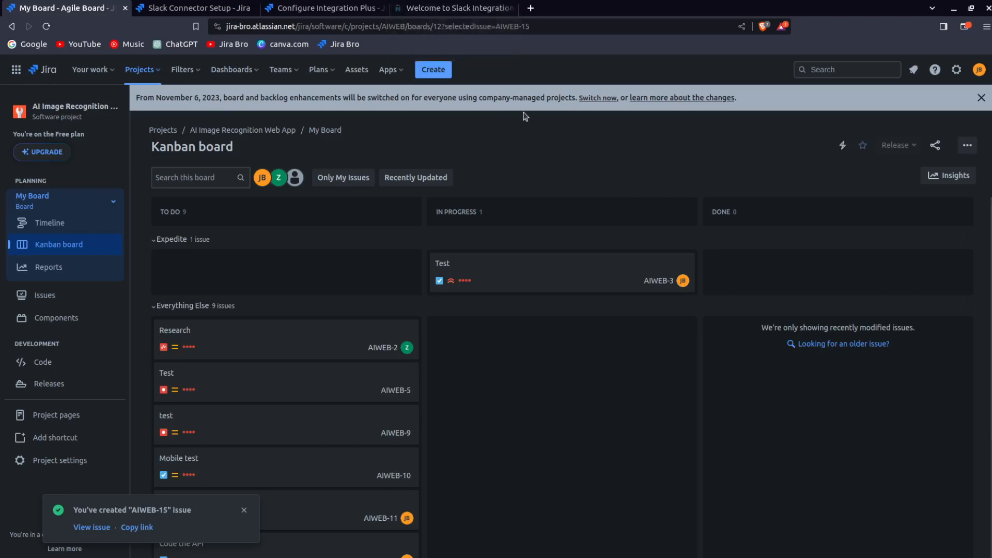
left_click(244, 509)
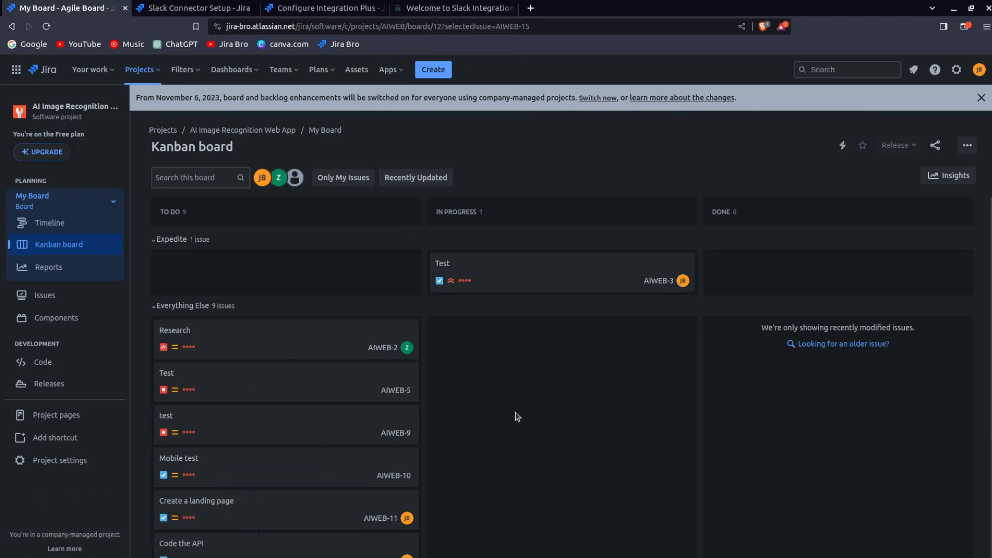